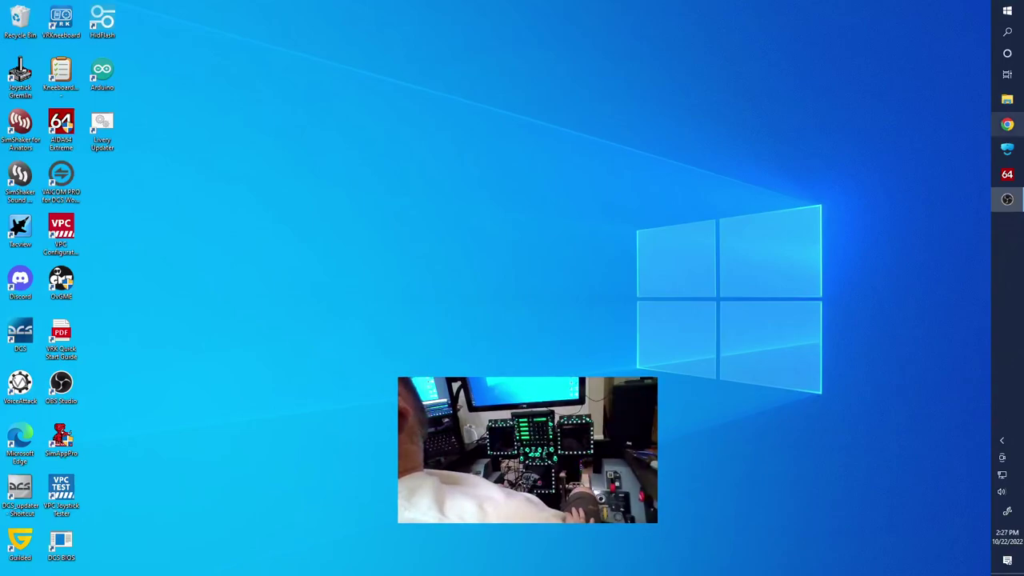
- Switch to Chrome, search Google for "display link" and open the Synaptics DisplayLink downloads page
{"action": "left_click", "coordinate": [1007, 124]}
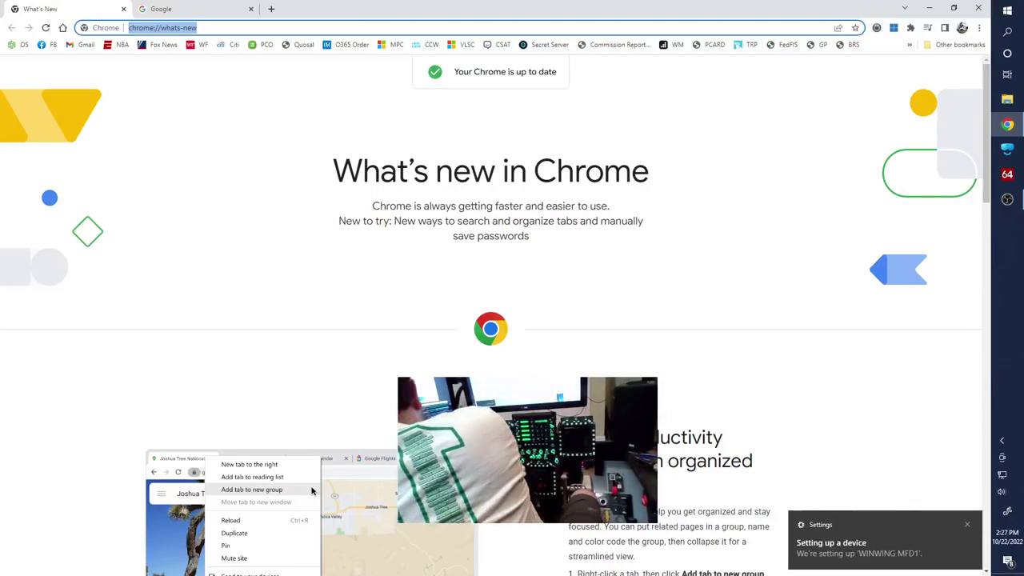
{"action": "type", "text": "display "}
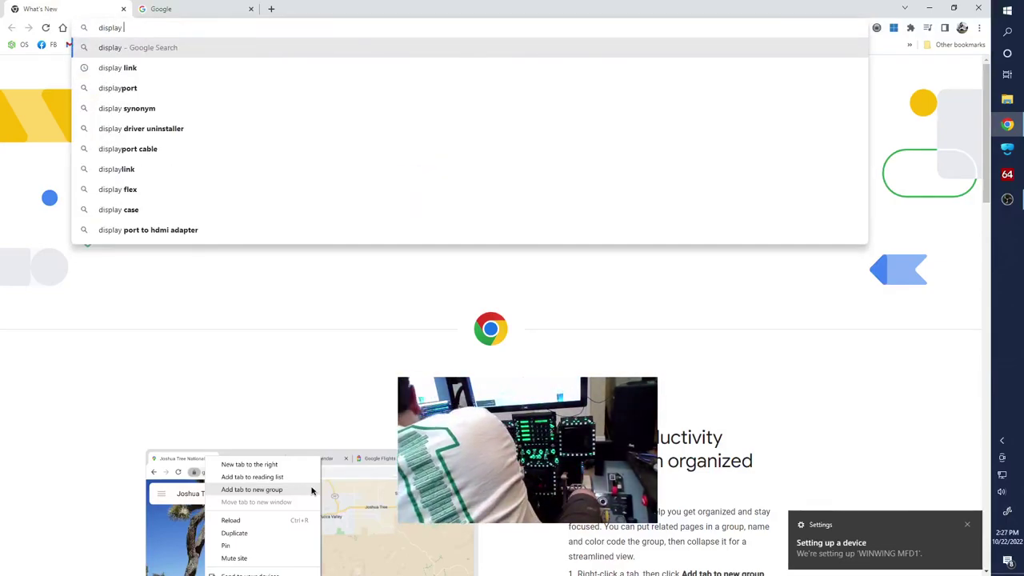
{"action": "type", "text": "link"}
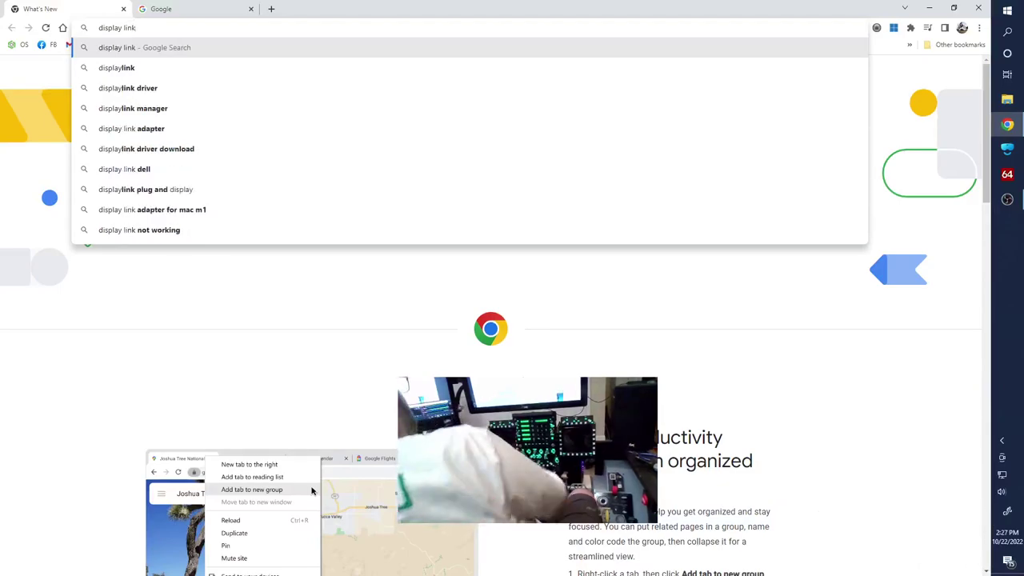
{"action": "key", "text": "Return"}
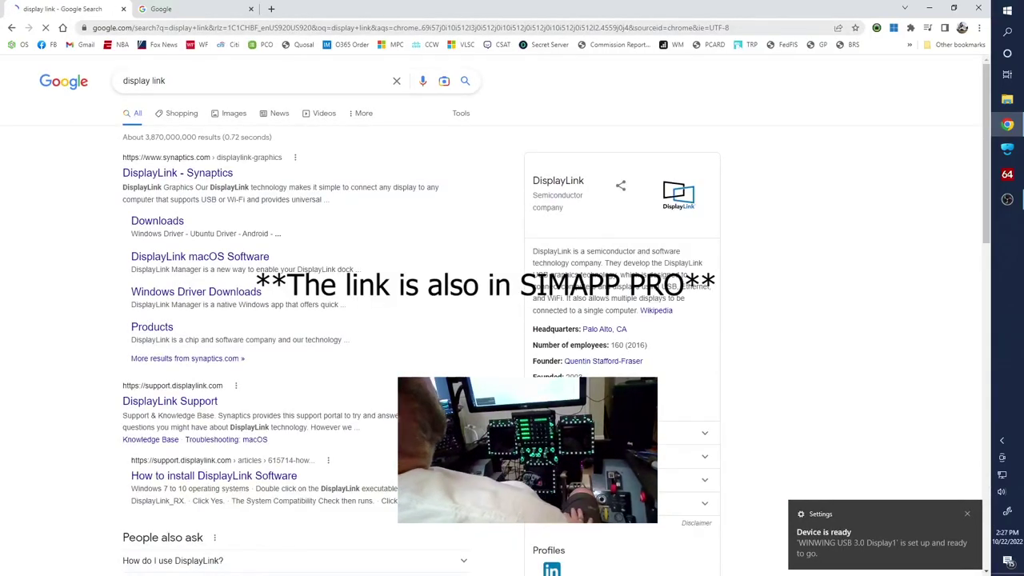
{"action": "left_click", "coordinate": [157, 221]}
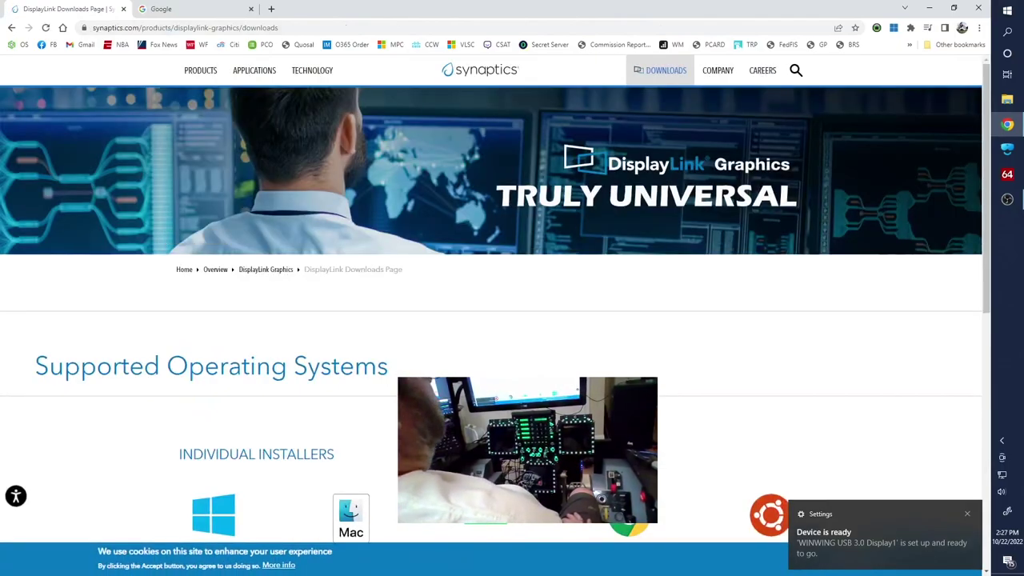
- Download the Windows DisplayLink USB Graphics Software, release 10.3 M0, accepting its software license agreement
{"action": "scroll", "coordinate": [512, 320], "scroll_direction": "down", "scroll_amount": 3}
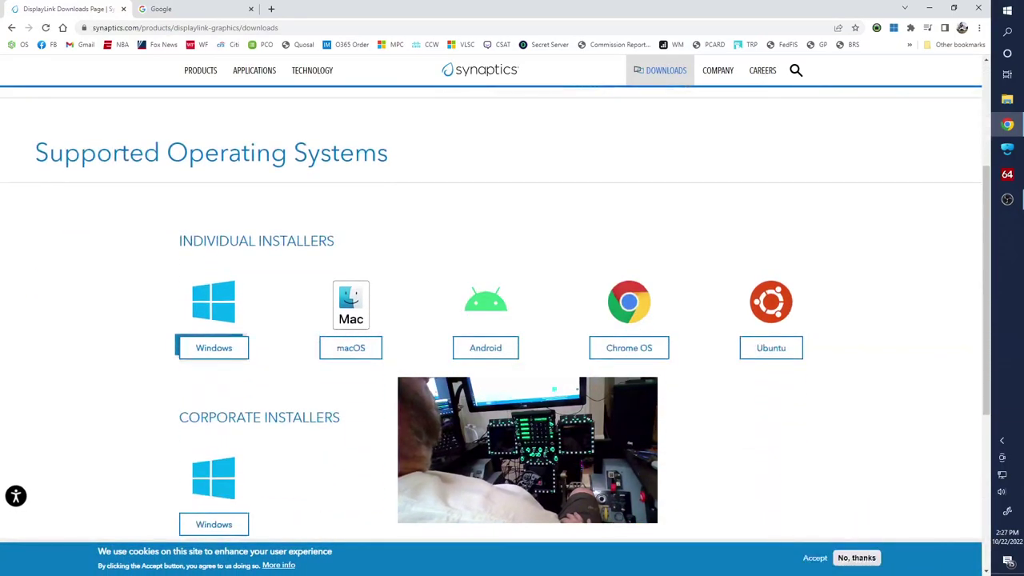
{"action": "left_click", "coordinate": [214, 347]}
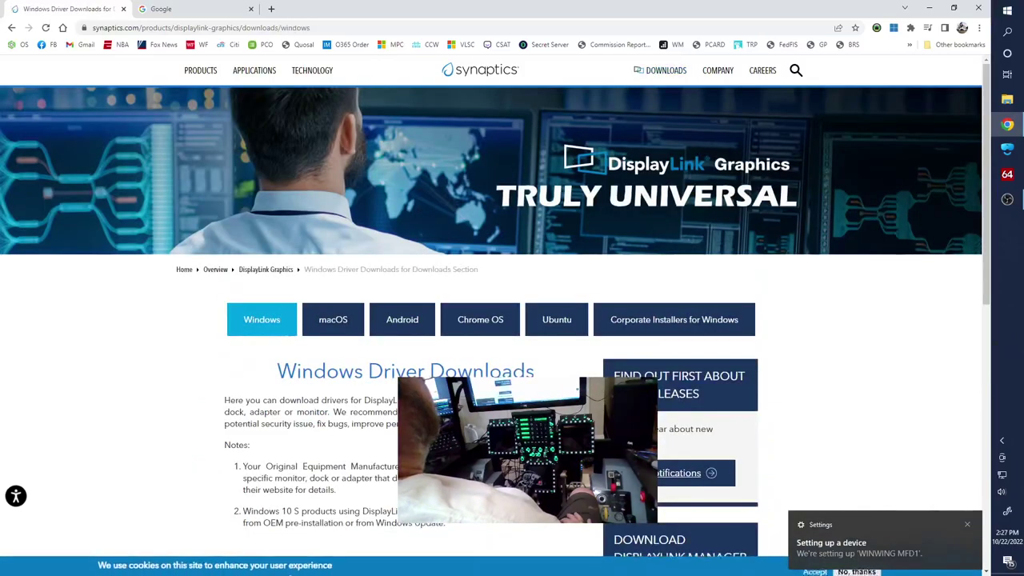
{"action": "scroll", "coordinate": [512, 320], "scroll_direction": "down", "scroll_amount": 3}
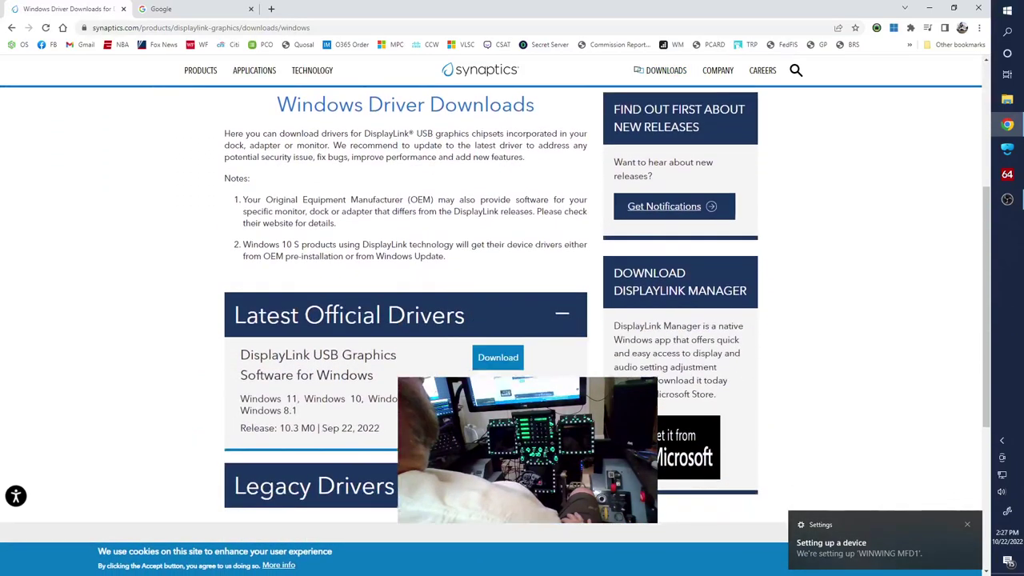
{"action": "left_click", "coordinate": [498, 356]}
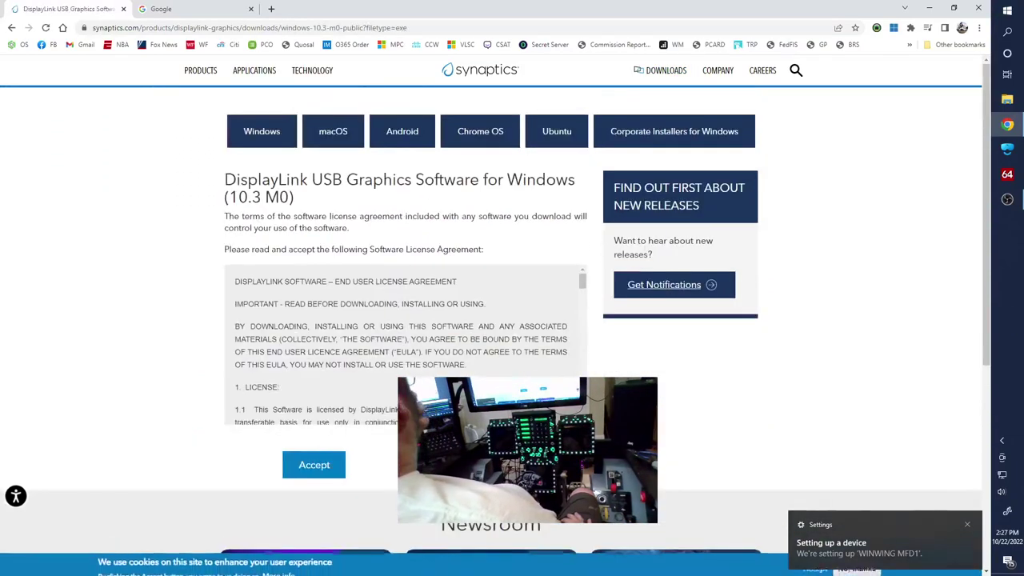
{"action": "left_click", "coordinate": [314, 464]}
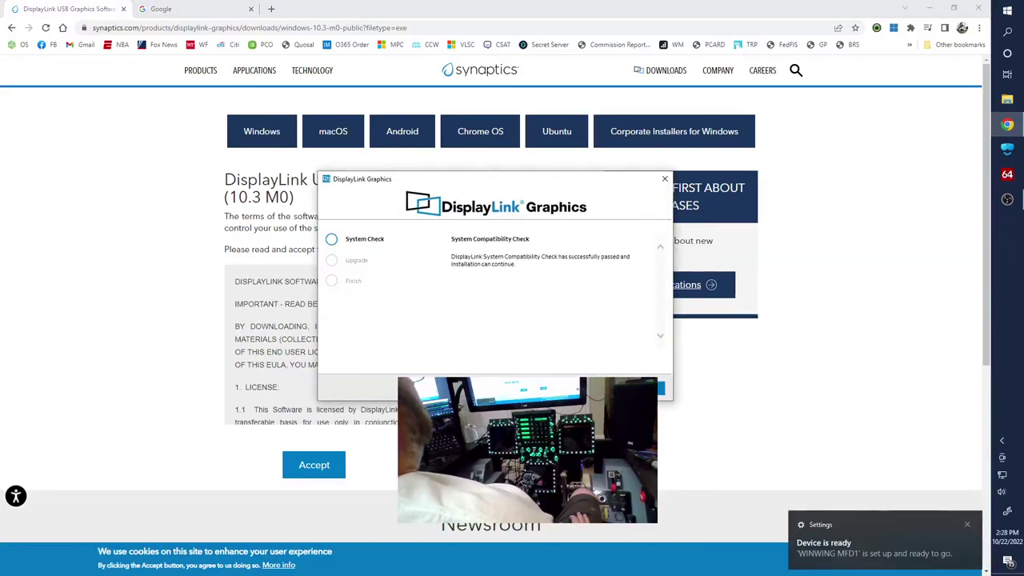
- Install the DisplayLink Graphics upgrade, then close the installer and minimise the browser
{"action": "key", "text": "Return"}
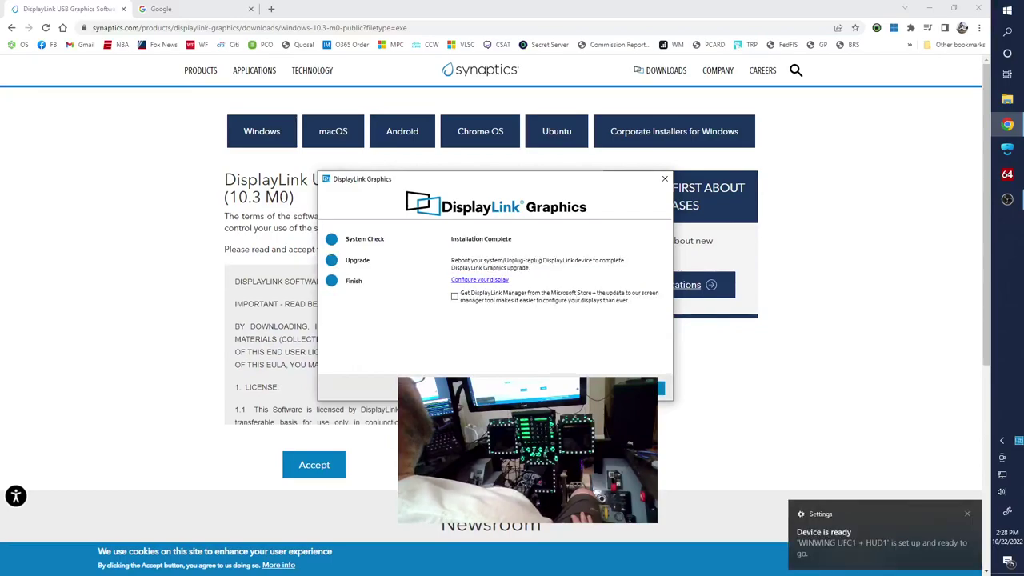
{"action": "left_click", "coordinate": [664, 179]}
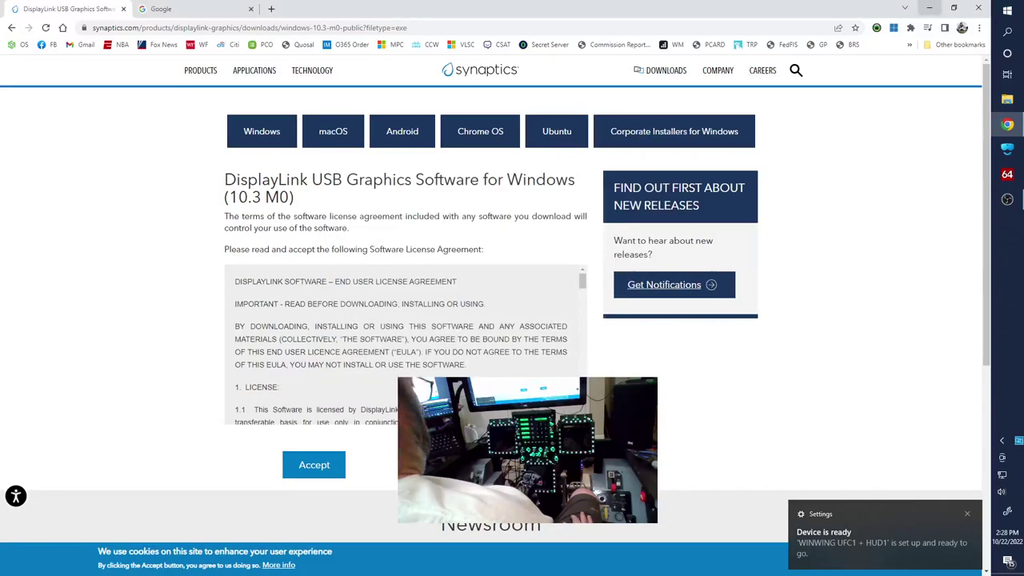
{"action": "left_click", "coordinate": [929, 8]}
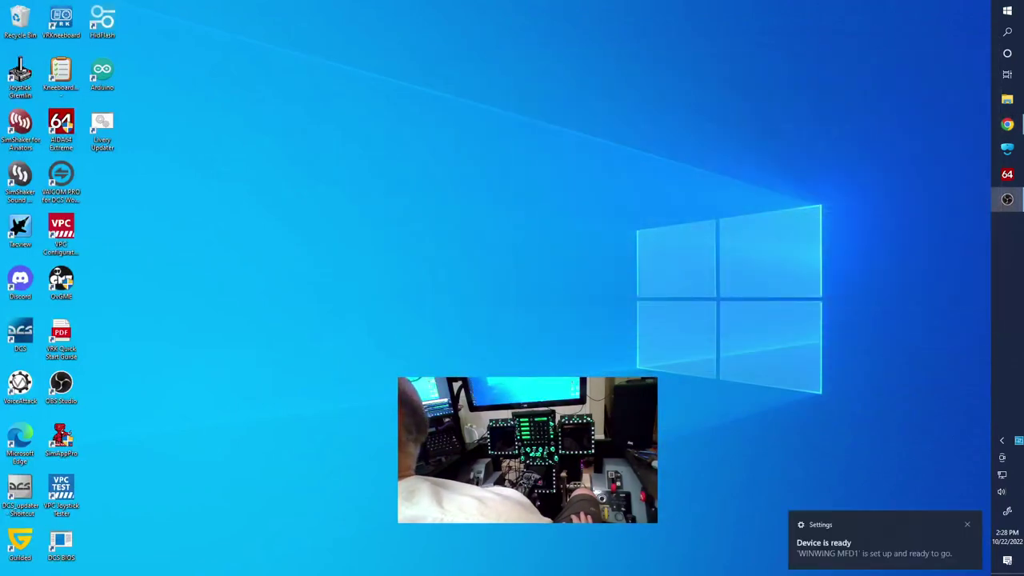
- Open the Windows display settings, try to detect further displays, and close the settings
{"action": "right_click", "coordinate": [471, 302]}
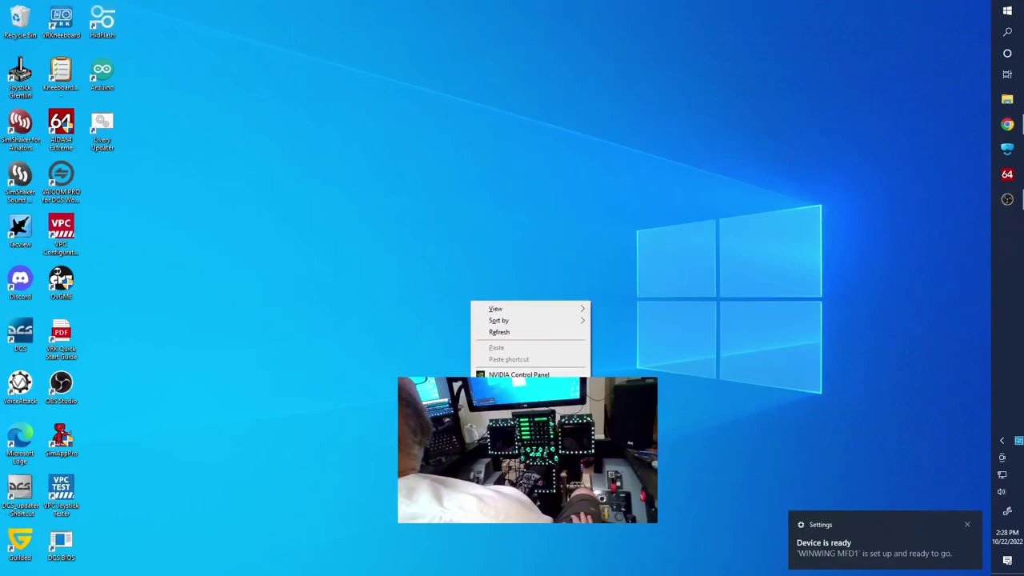
{"action": "left_click", "coordinate": [474, 282]}
{"action": "right_click", "coordinate": [474, 282]}
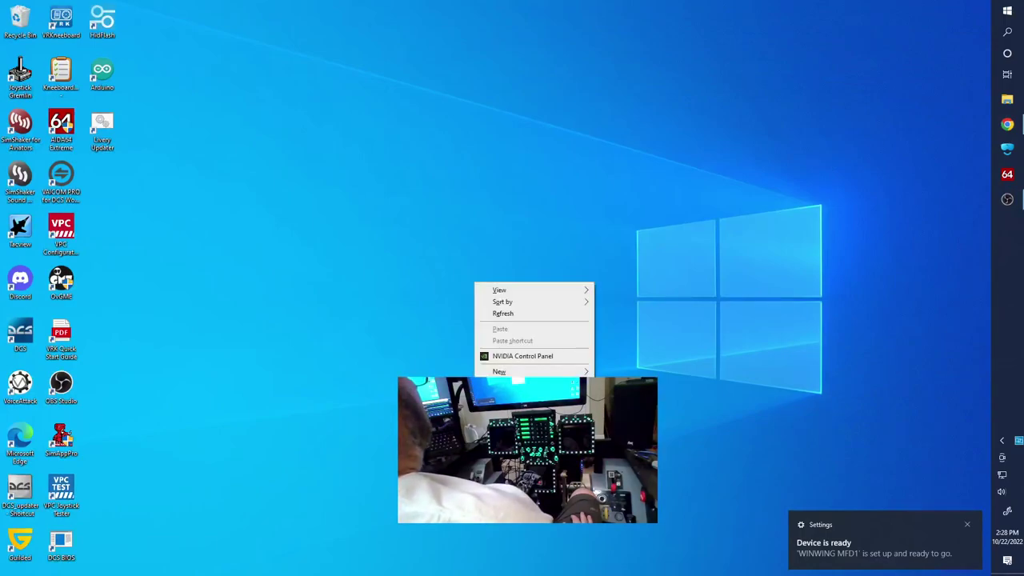
{"action": "left_click", "coordinate": [512, 388]}
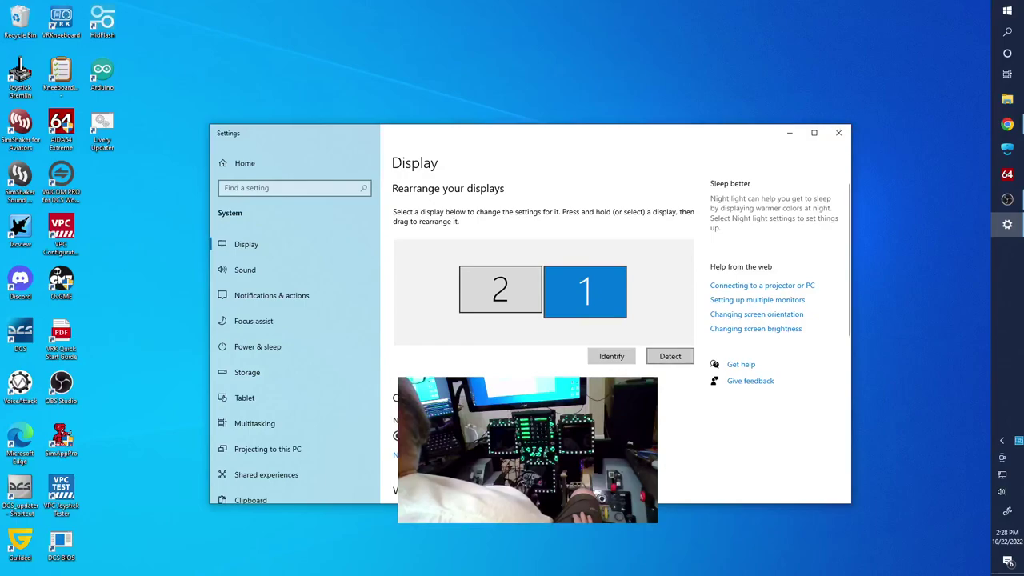
{"action": "scroll", "coordinate": [543, 320], "scroll_direction": "down", "scroll_amount": 5}
{"action": "scroll", "coordinate": [544, 320], "scroll_direction": "up", "scroll_amount": 5}
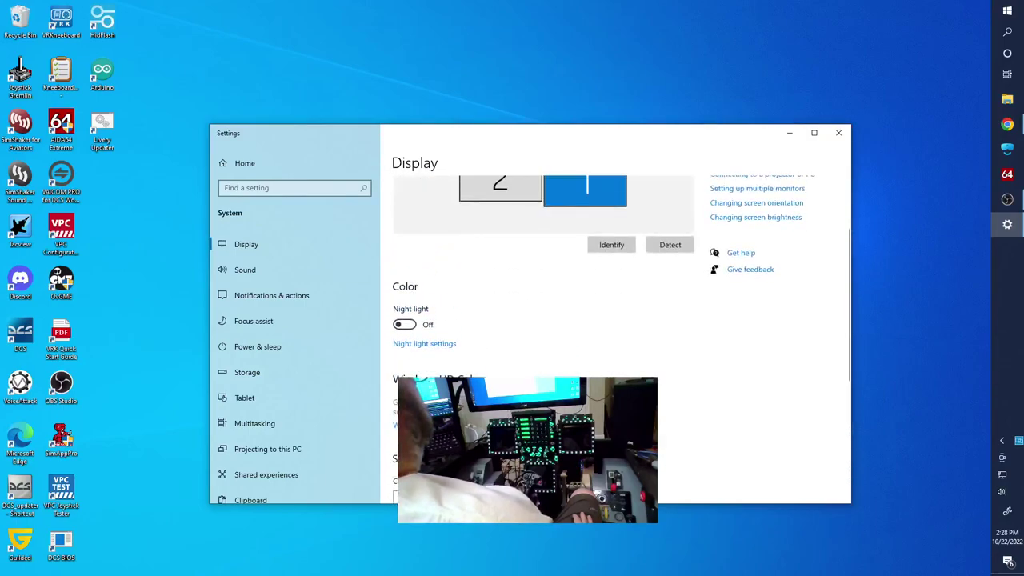
{"action": "scroll", "coordinate": [543, 320], "scroll_direction": "up", "scroll_amount": 2}
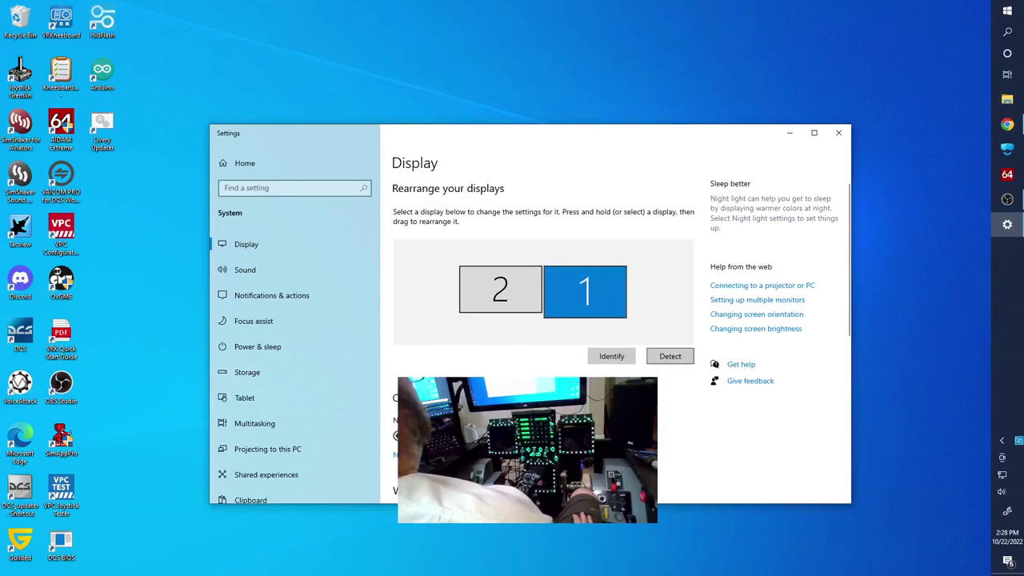
{"action": "left_click", "coordinate": [670, 356]}
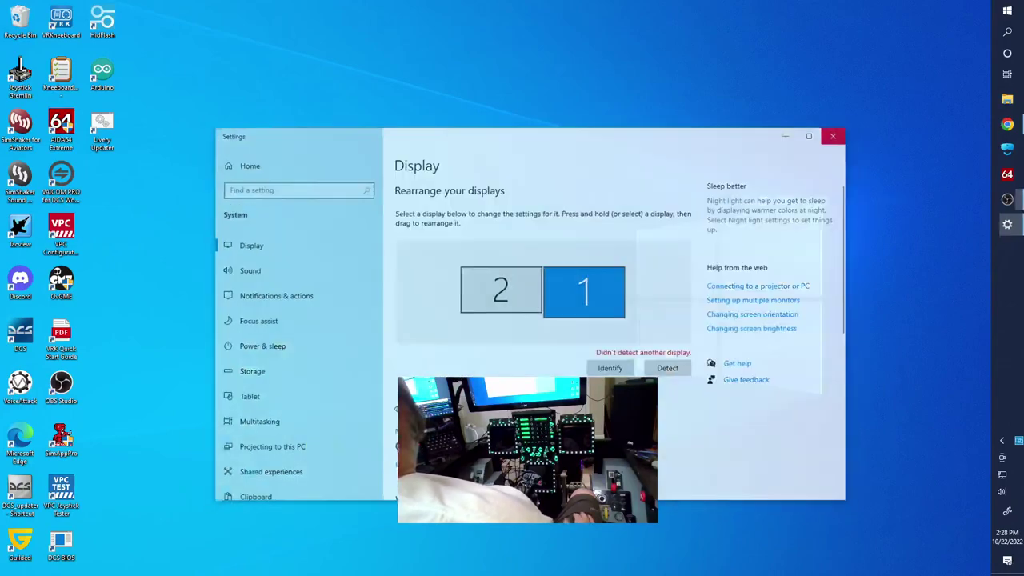
{"action": "left_click", "coordinate": [839, 133]}
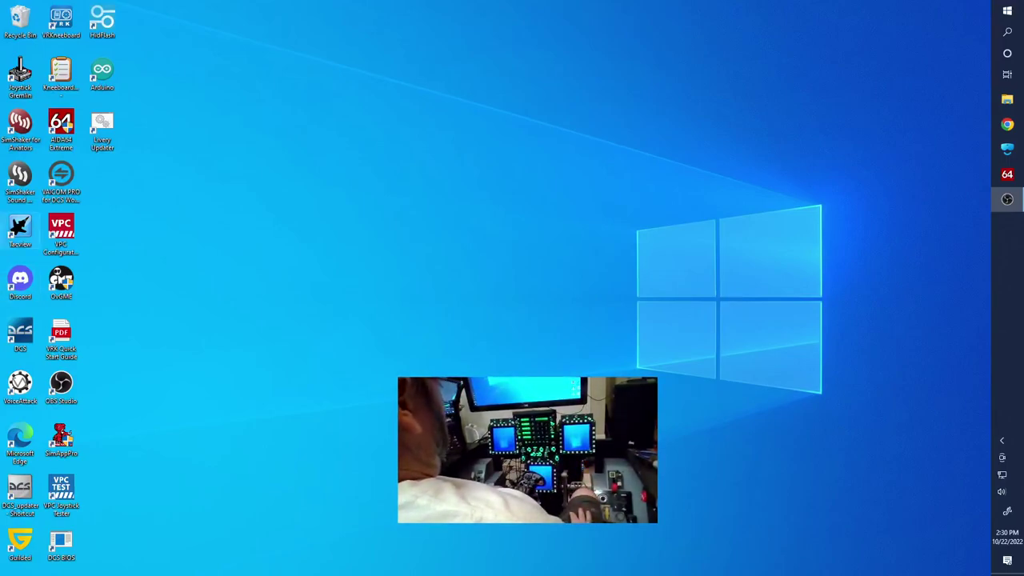
- Reopen the Windows display settings and examine the scale, resolution and orientation of display 5
{"action": "right_click", "coordinate": [473, 207]}
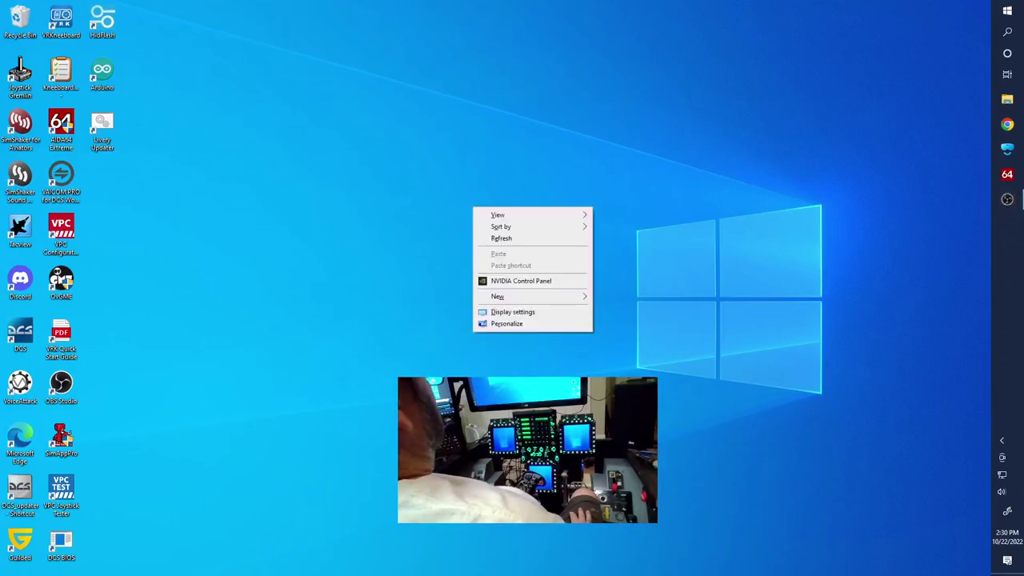
{"action": "left_click", "coordinate": [512, 311]}
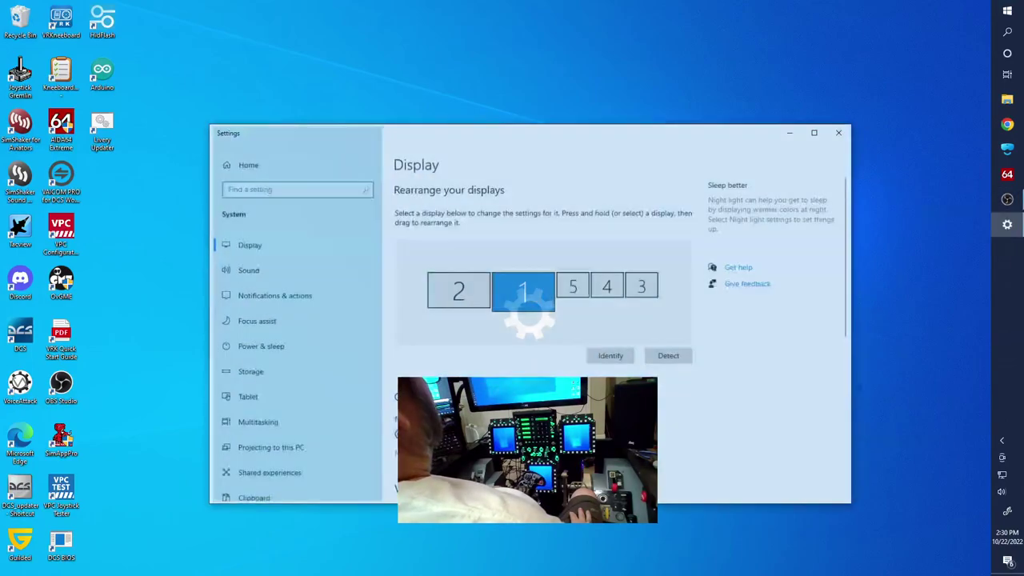
{"action": "left_click", "coordinate": [572, 286]}
{"action": "scroll", "coordinate": [573, 285], "scroll_direction": "down", "scroll_amount": 3}
{"action": "scroll", "coordinate": [573, 286], "scroll_direction": "down", "scroll_amount": 3}
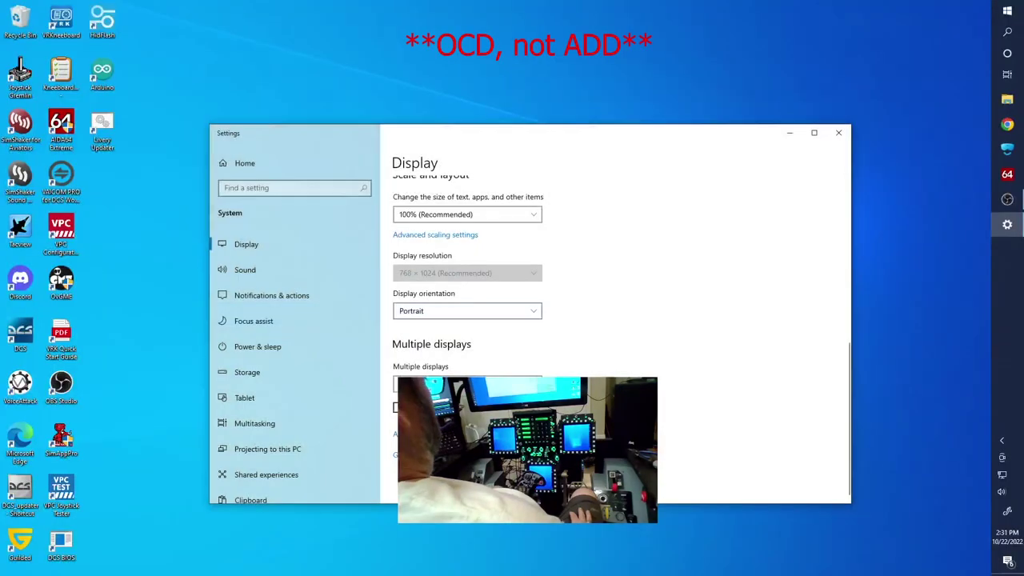
{"action": "scroll", "coordinate": [616, 320], "scroll_direction": "up", "scroll_amount": 5}
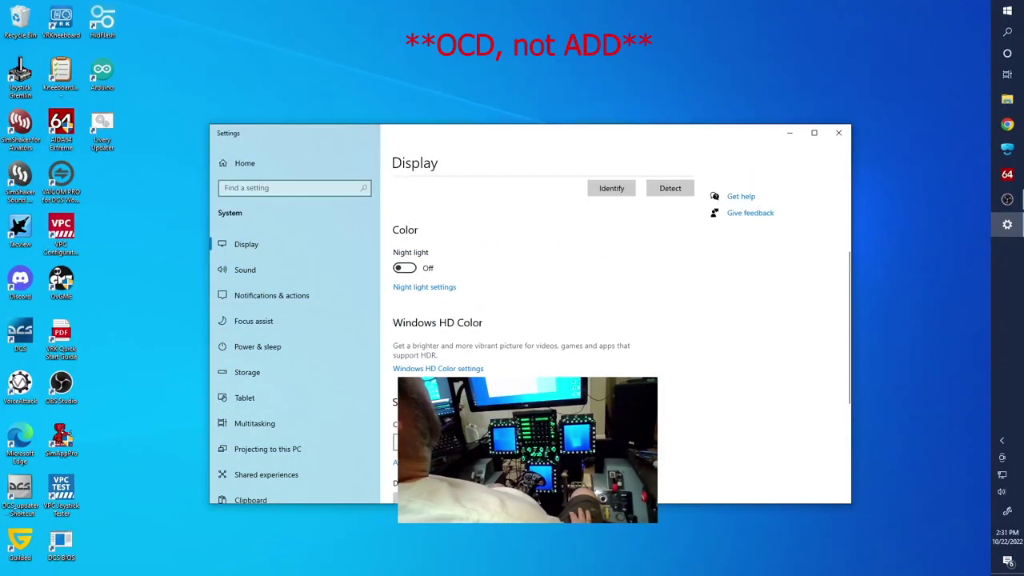
- Examine the scale and layout settings of display 4
{"action": "scroll", "coordinate": [605, 304], "scroll_direction": "up", "scroll_amount": 3}
{"action": "left_click", "coordinate": [606, 284]}
{"action": "scroll", "coordinate": [606, 304], "scroll_direction": "down", "scroll_amount": 8}
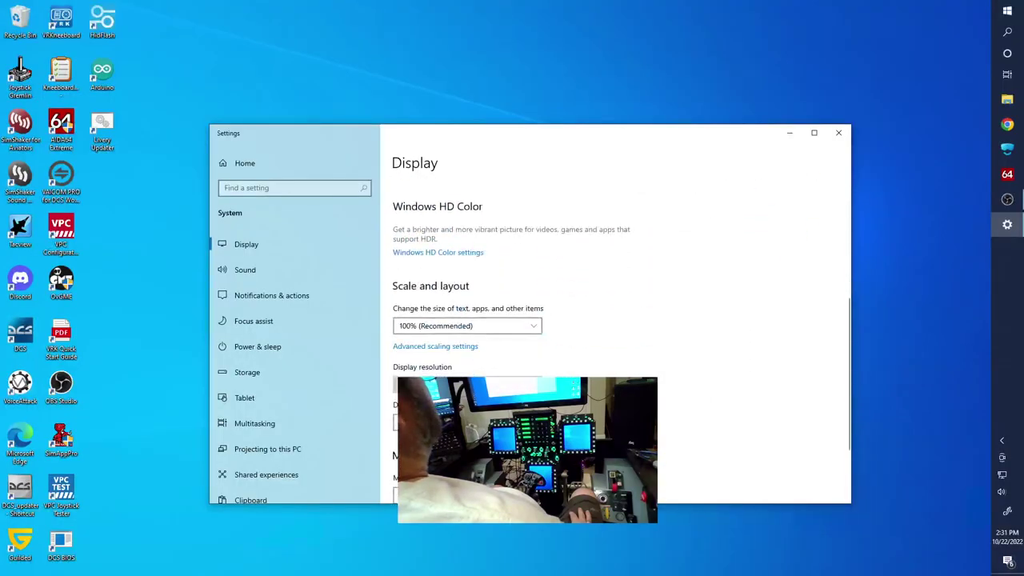
{"action": "left_click", "coordinate": [467, 326]}
{"action": "left_click", "coordinate": [448, 326]}
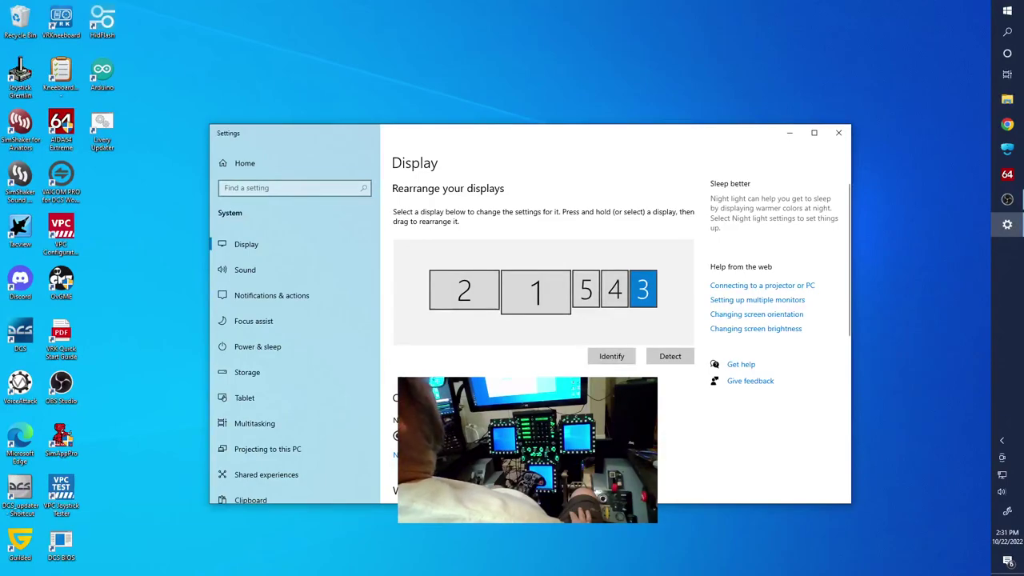
{"action": "left_click", "coordinate": [611, 356]}
{"action": "left_click_drag", "start_coordinate": [614, 290], "coordinate": [512, 331]}
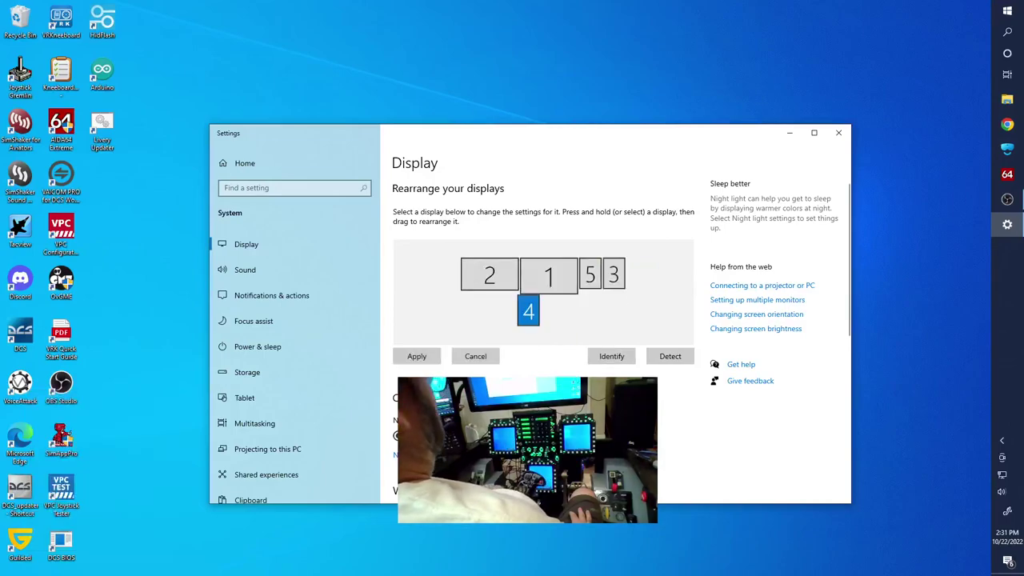
{"action": "left_click", "coordinate": [671, 356]}
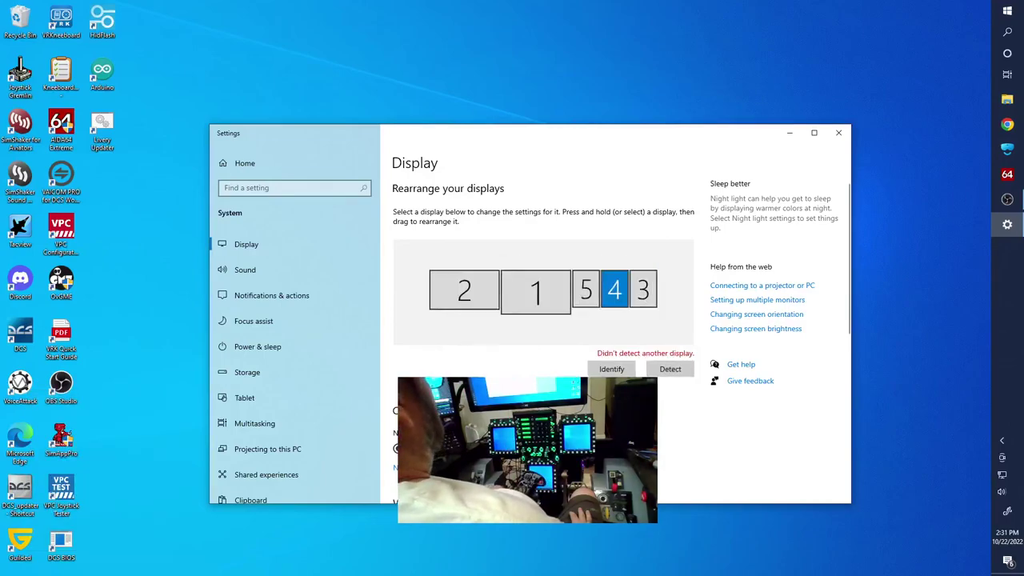
- Identify the monitors, arrange displays 4, 3 and 5 in that order in a row beneath display 2, and close the settings
{"action": "left_click", "coordinate": [611, 369]}
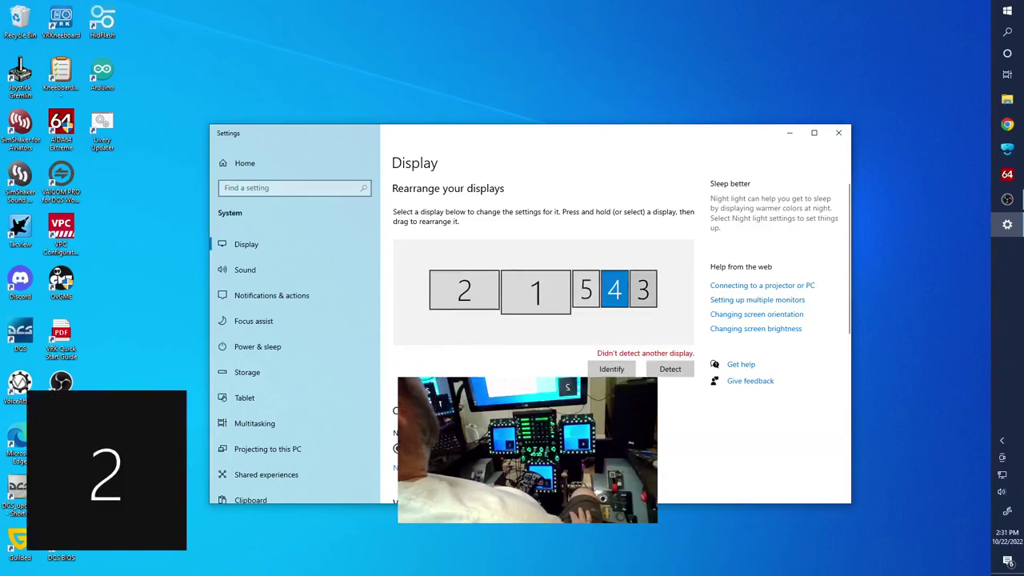
{"action": "left_click_drag", "start_coordinate": [615, 290], "coordinate": [552, 312]}
{"action": "left_click_drag", "start_coordinate": [600, 273], "coordinate": [589, 311]}
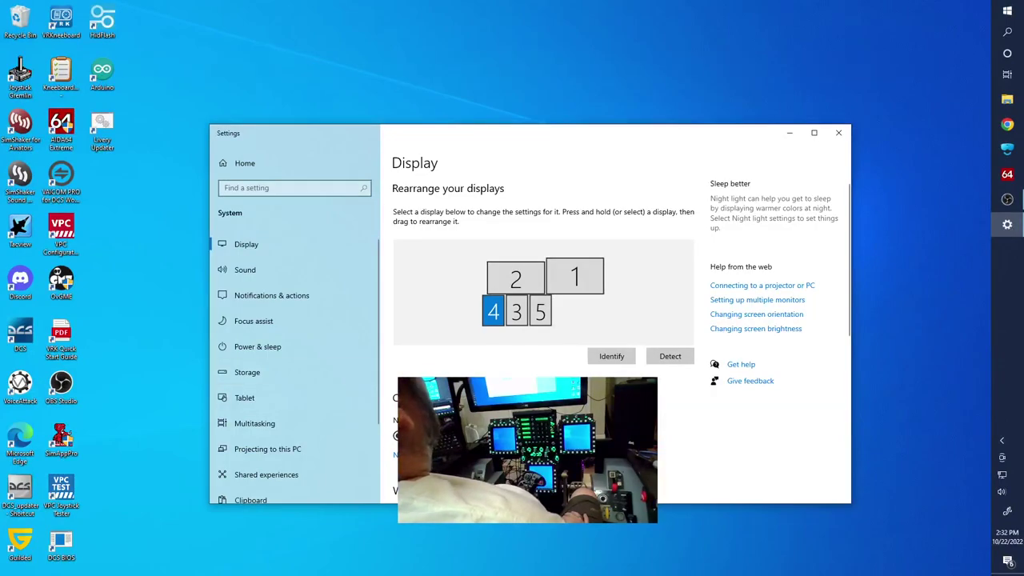
{"action": "left_click", "coordinate": [838, 133]}
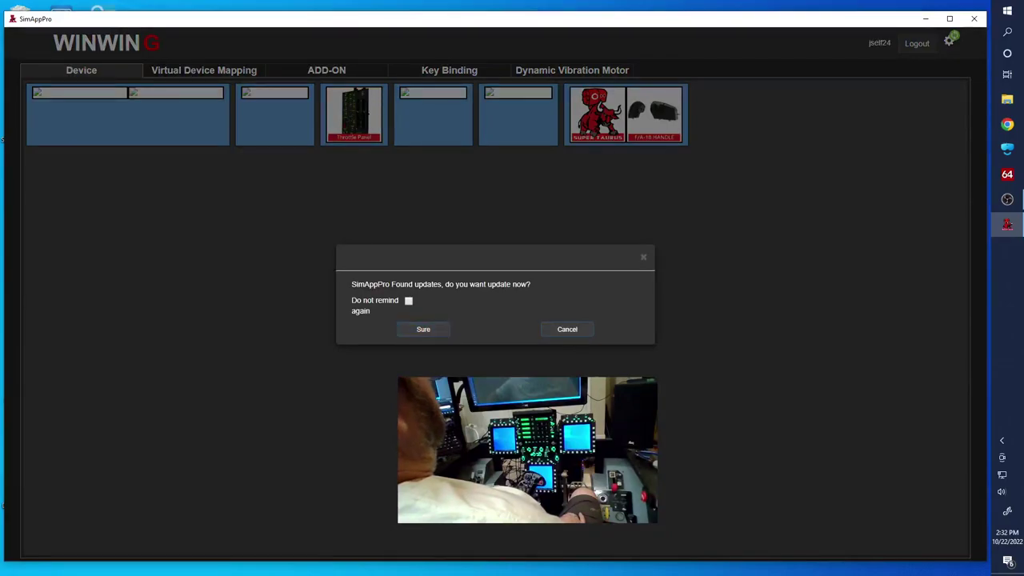
- In SimAppPro, install the available update for anyone who uses this computer and run SimAppPro when setup finishes
{"action": "key", "text": "Escape"}
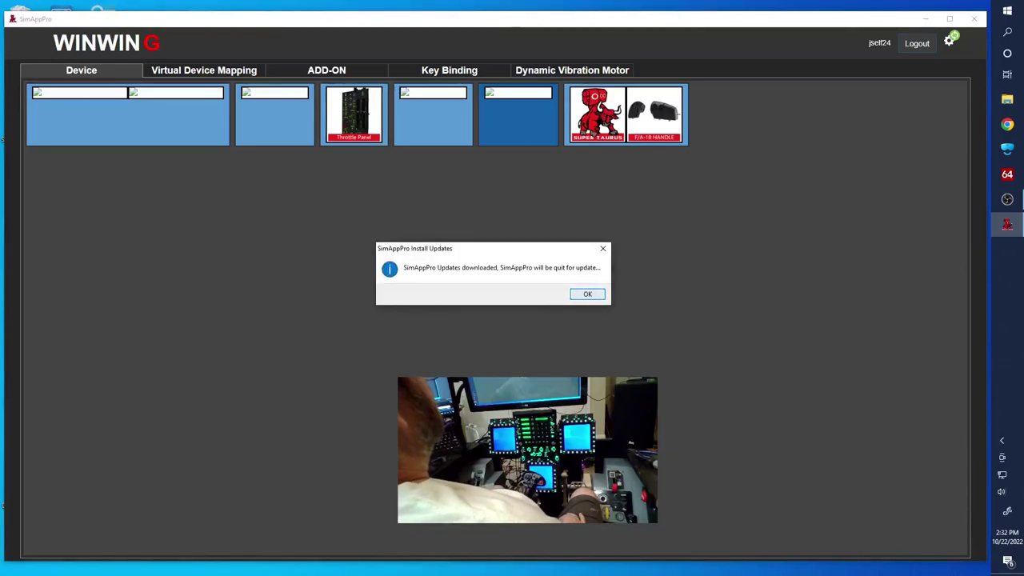
{"action": "key", "text": "Return"}
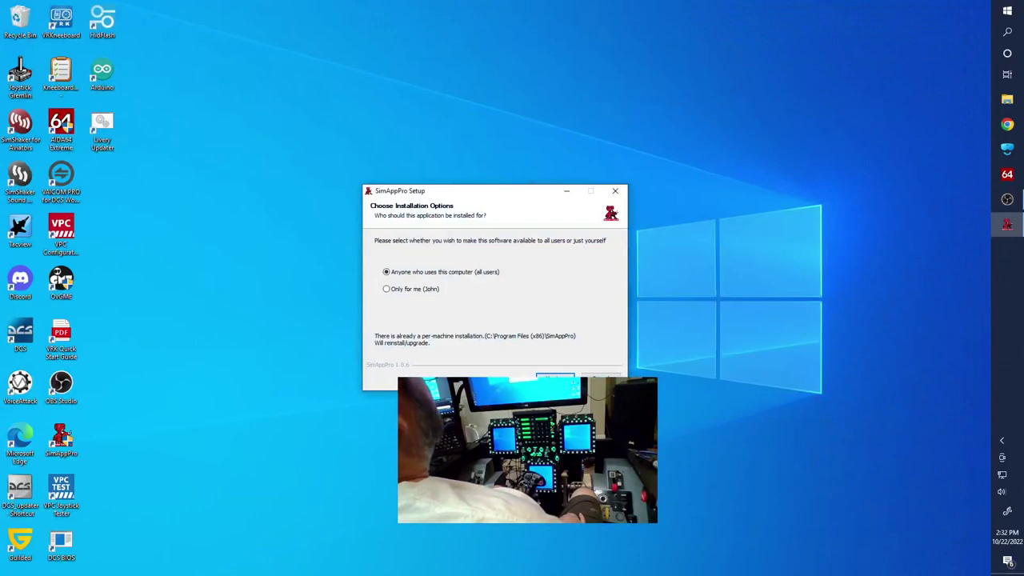
{"action": "key", "text": "Return"}
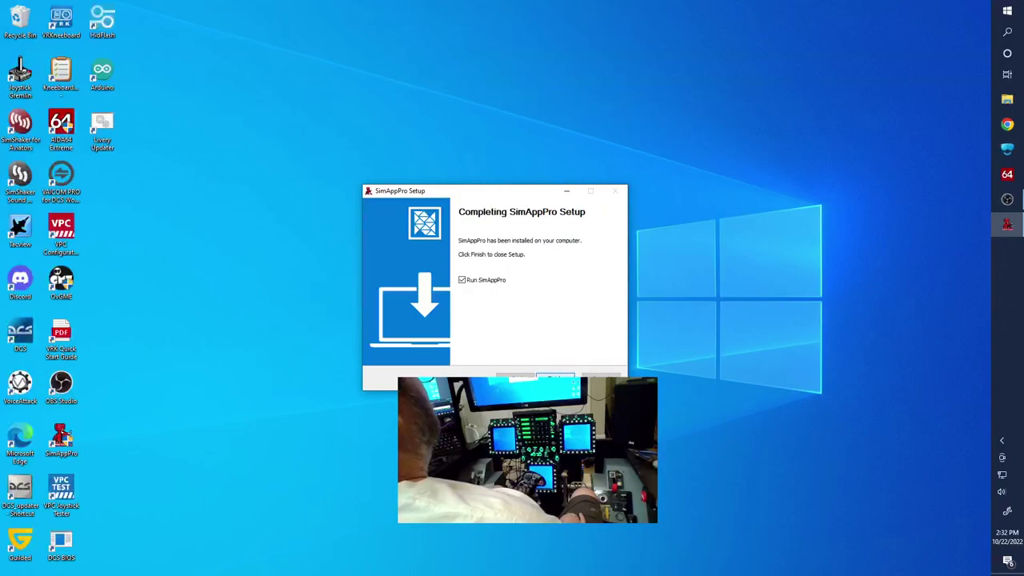
{"action": "key", "text": "Return"}
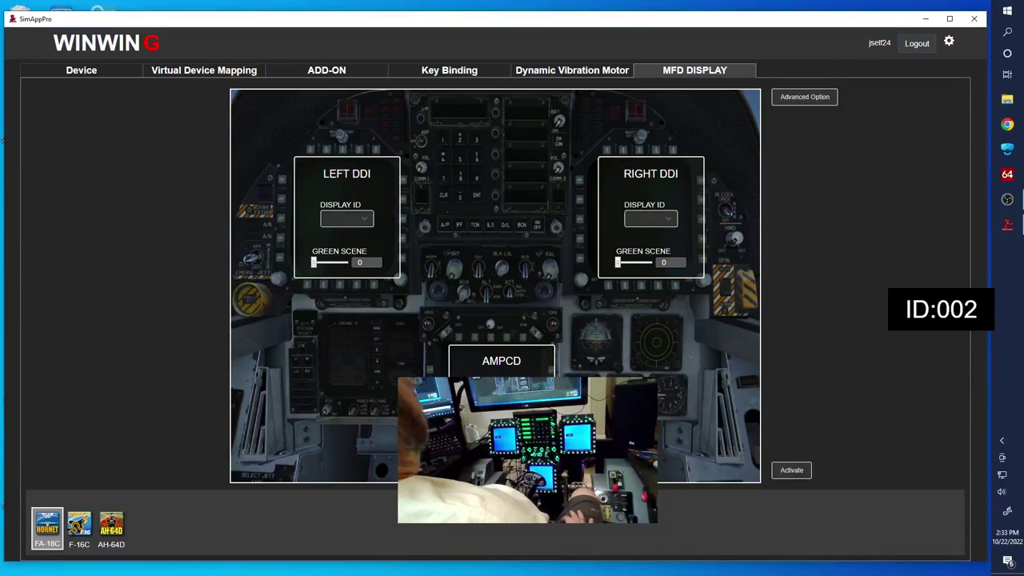
- For the FA-18C, assign display ID:011 to the left DDI and ID:013 to the right DDI, and activate the profile
{"action": "left_click", "coordinate": [346, 218]}
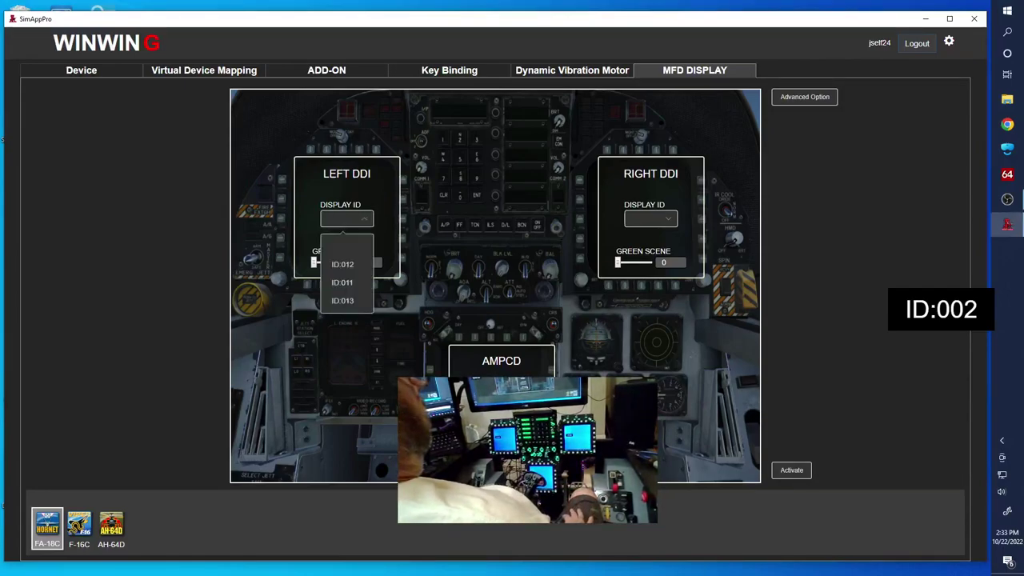
{"action": "left_click", "coordinate": [342, 282]}
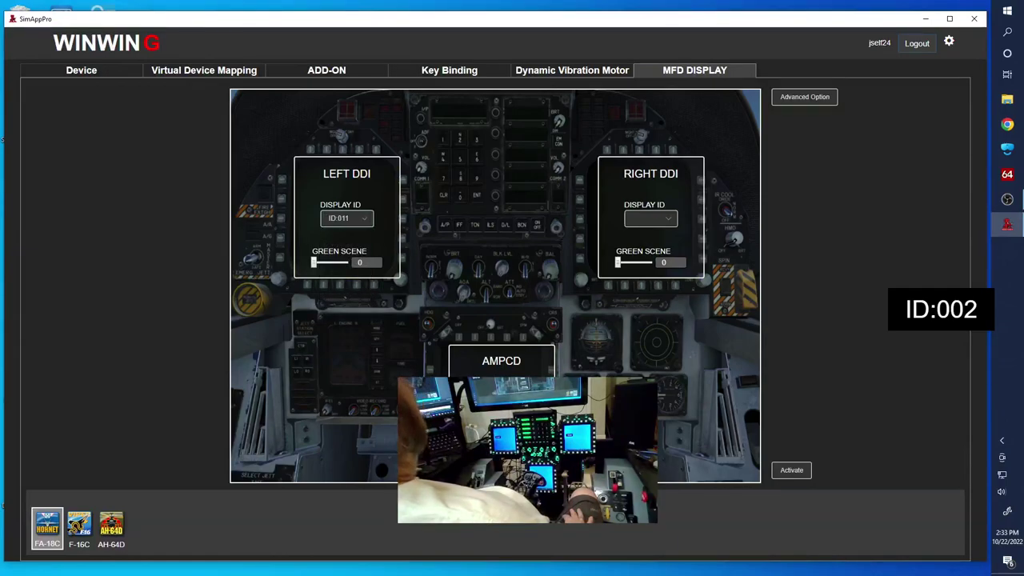
{"action": "left_click", "coordinate": [650, 218]}
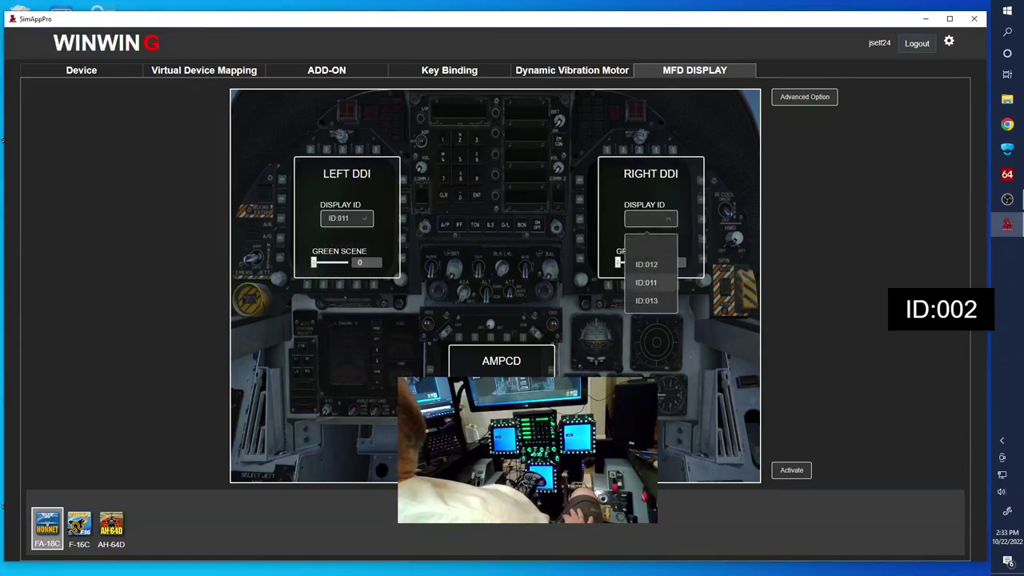
{"action": "left_click", "coordinate": [647, 300]}
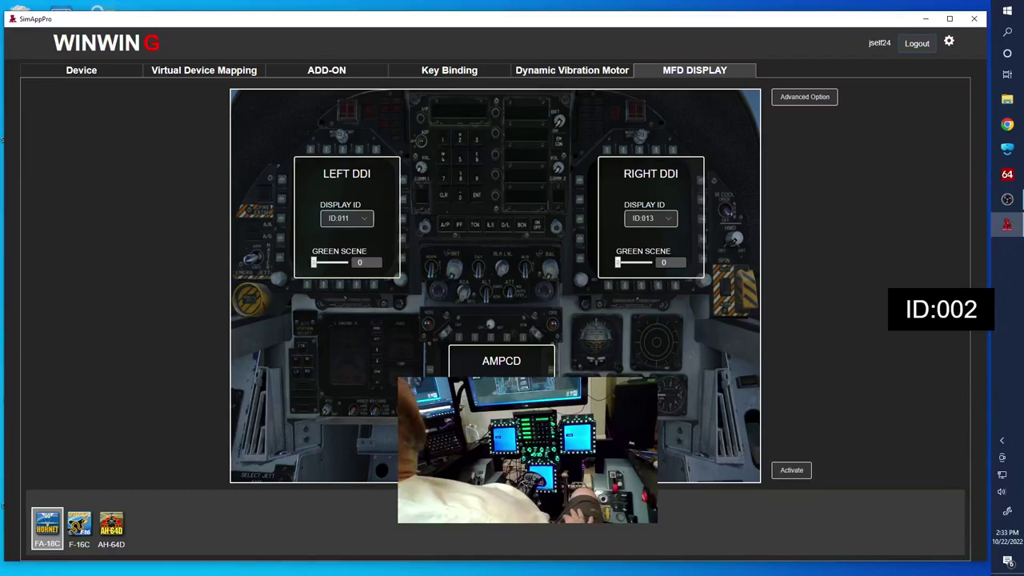
{"action": "left_click", "coordinate": [791, 470]}
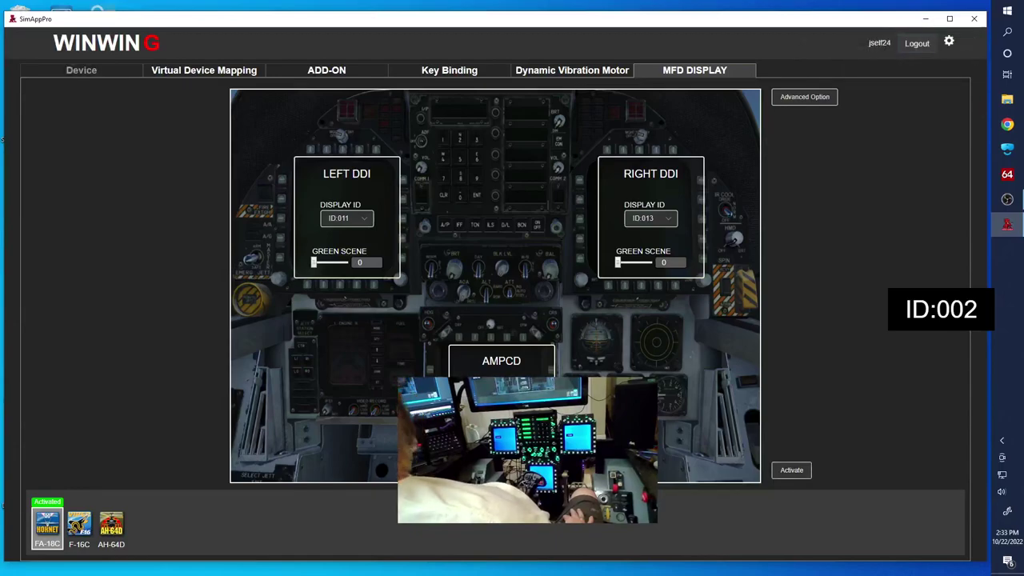
- Set the backlight of the UFC1 + HUD1 device to SYNC DCS and return to the device list
{"action": "left_click", "coordinate": [81, 70]}
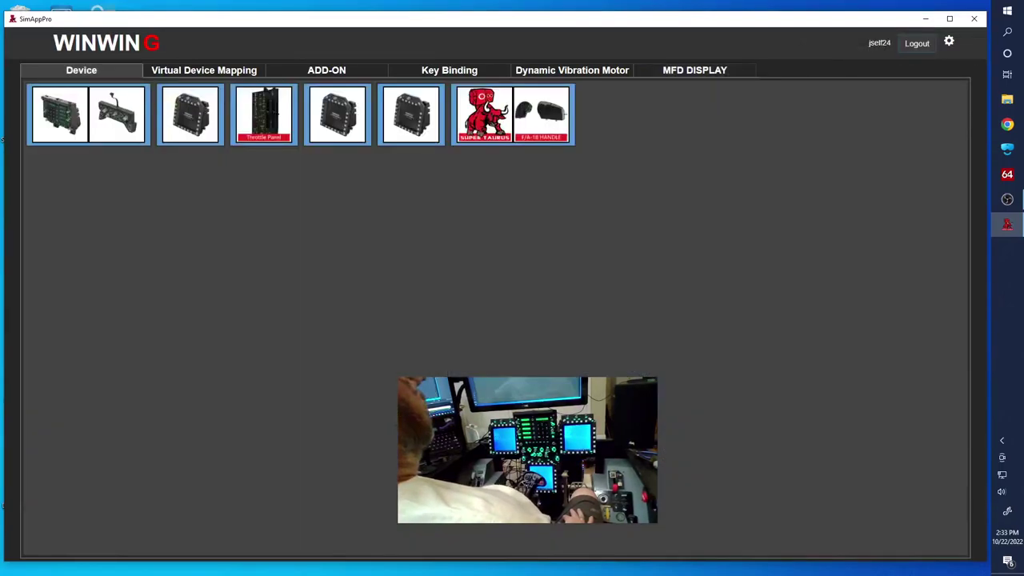
{"action": "left_click", "coordinate": [88, 114]}
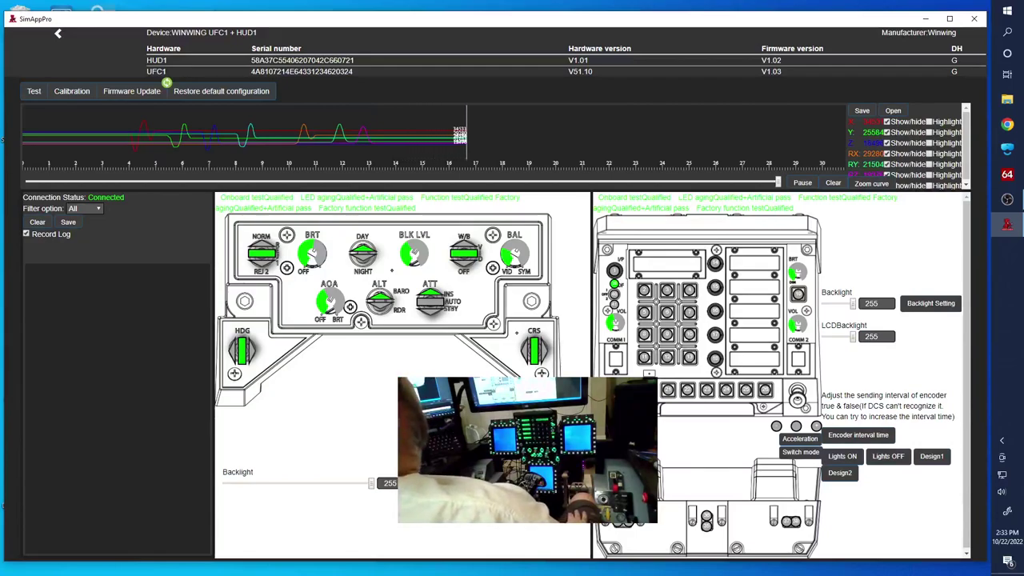
{"action": "left_click", "coordinate": [930, 304]}
{"action": "left_click", "coordinate": [466, 239]}
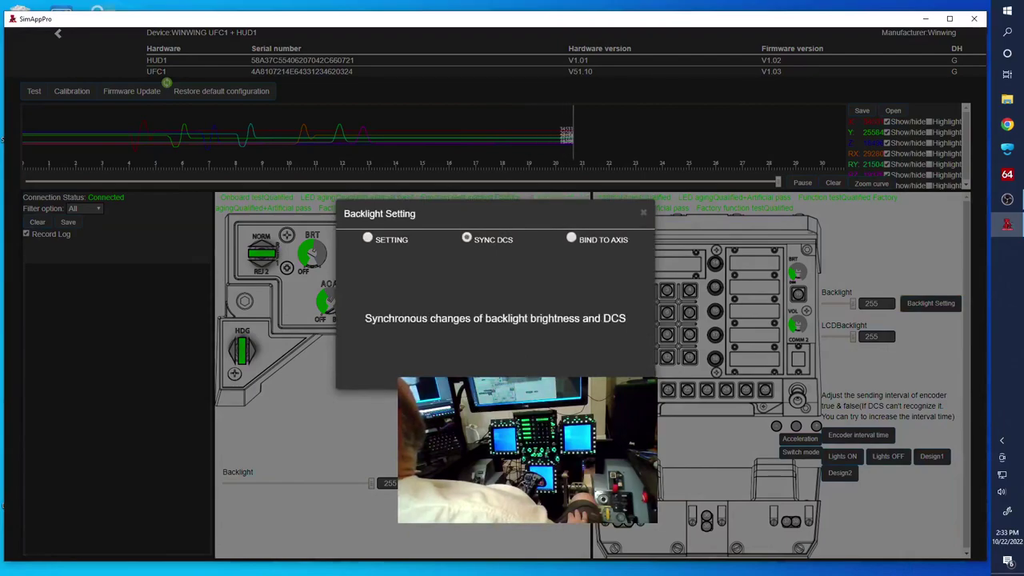
{"action": "key", "text": "Escape"}
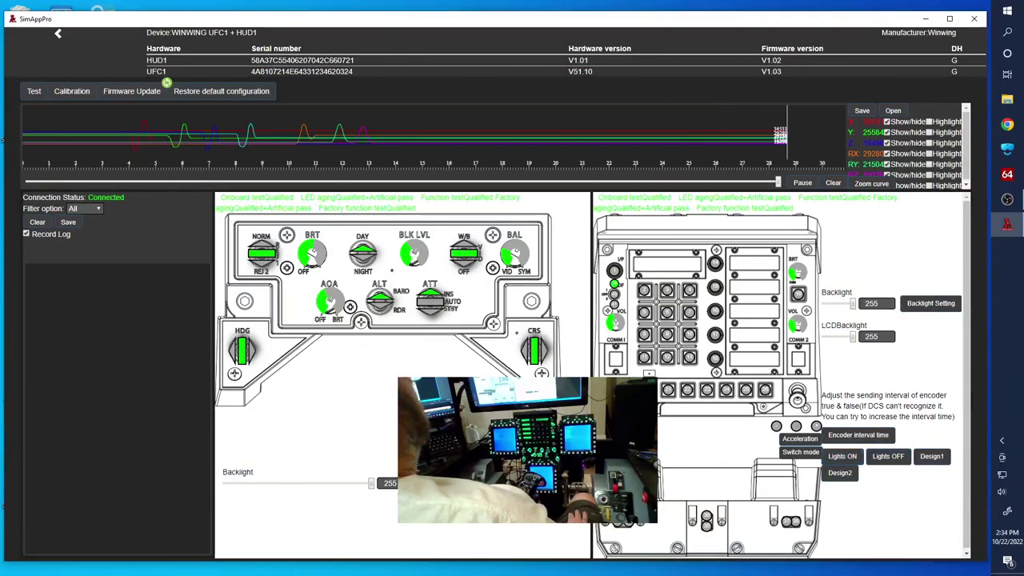
{"action": "left_click", "coordinate": [58, 33]}
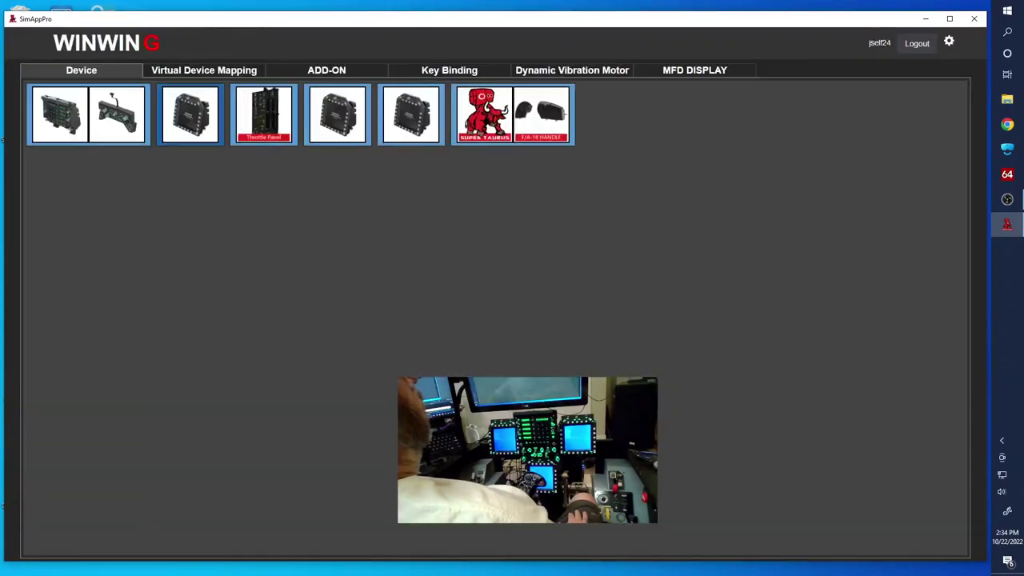
- On the first MFD1 device, apply axis mode with a slider speed of 100000 and save the axis curve
{"action": "left_click", "coordinate": [190, 114]}
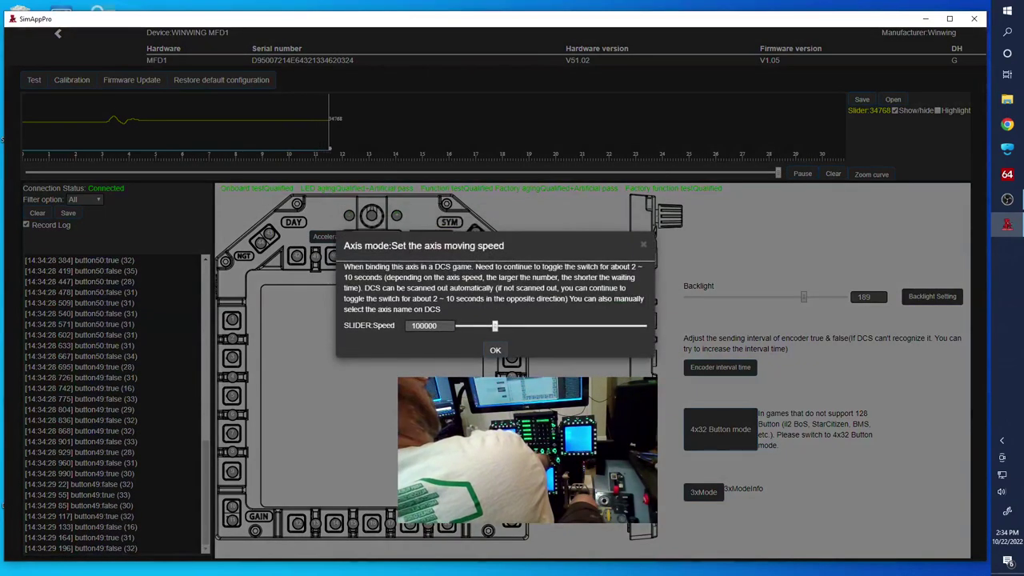
{"action": "left_click", "coordinate": [495, 350]}
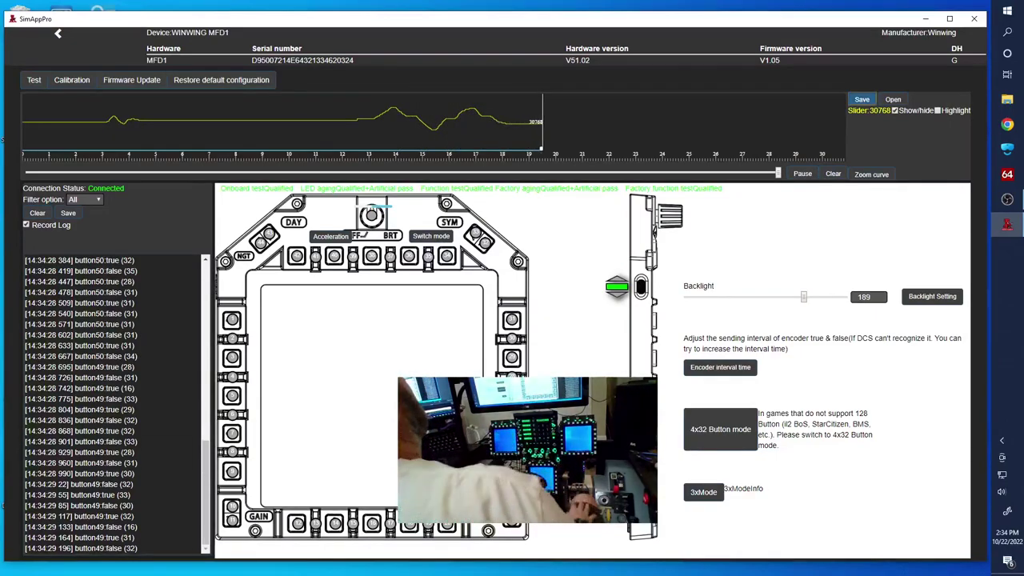
{"action": "left_click", "coordinate": [862, 99]}
{"action": "key", "text": "Return"}
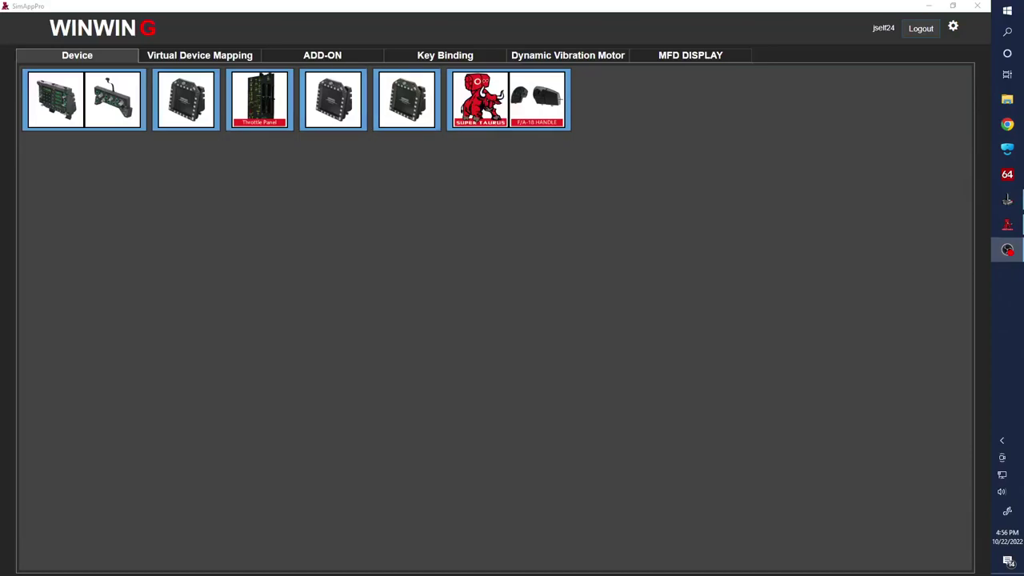
- Return to the MFD display setup, check the left DDI's display ID choices and activate the FA-18C profile
{"action": "left_click", "coordinate": [691, 55]}
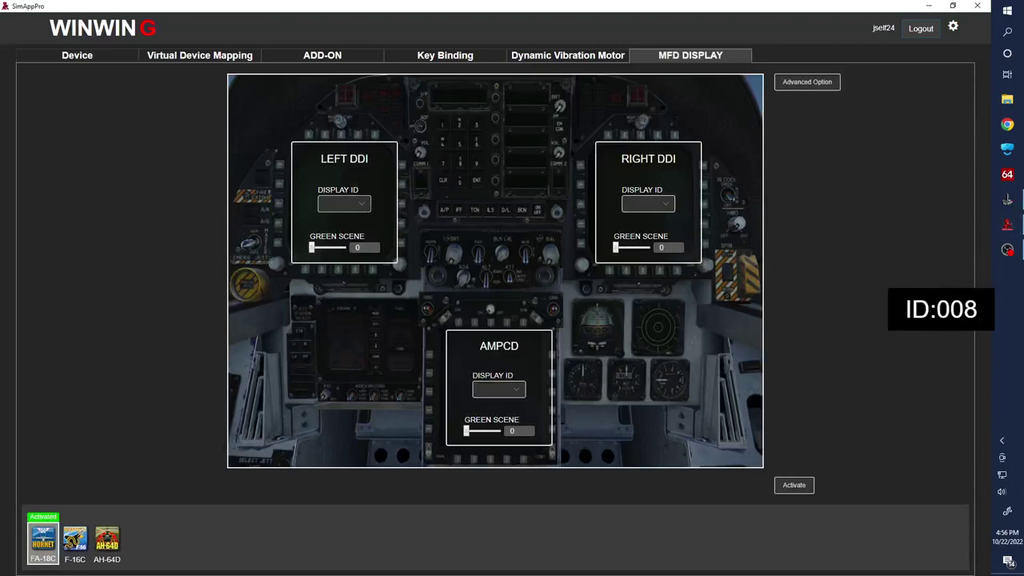
{"action": "left_click", "coordinate": [344, 203]}
{"action": "key", "text": "Escape"}
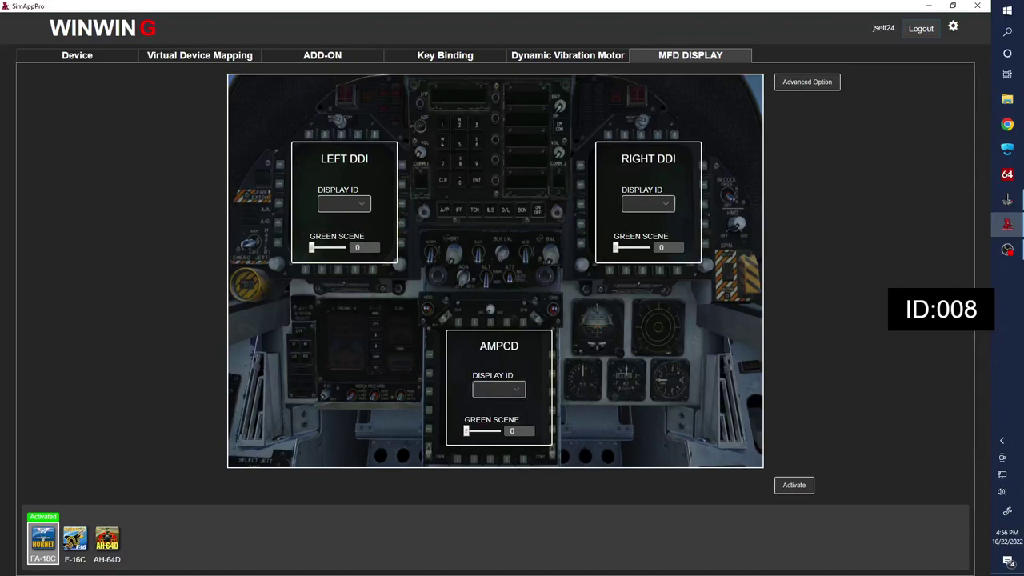
{"action": "left_click", "coordinate": [794, 484]}
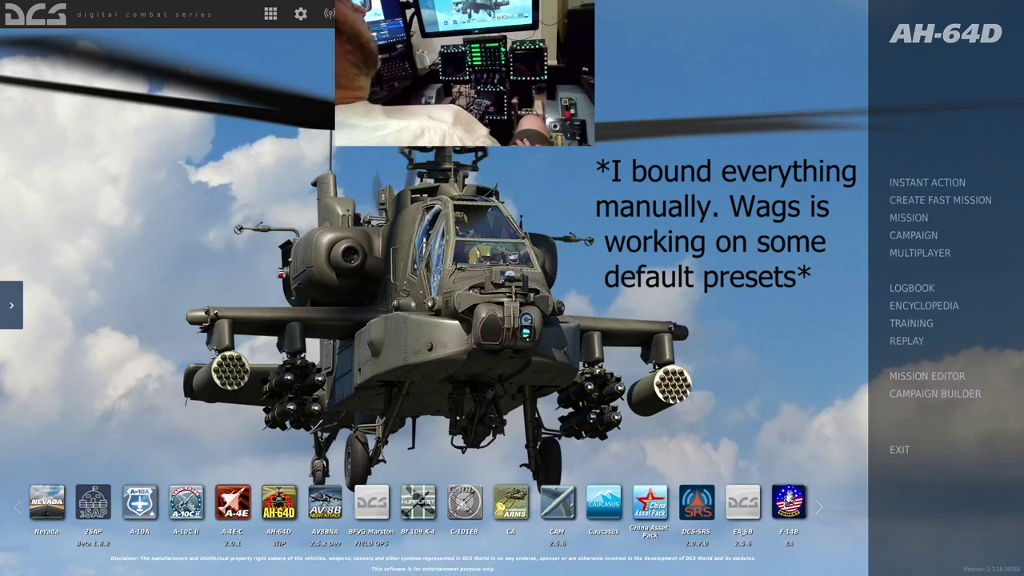
- Check the system options in DCS World, and browse in File Explorer to Eagle Dynamics\DCS World OpenBeta\Config\MonitorSetup on the DCS Drive (D:)
{"action": "left_click", "coordinate": [300, 13]}
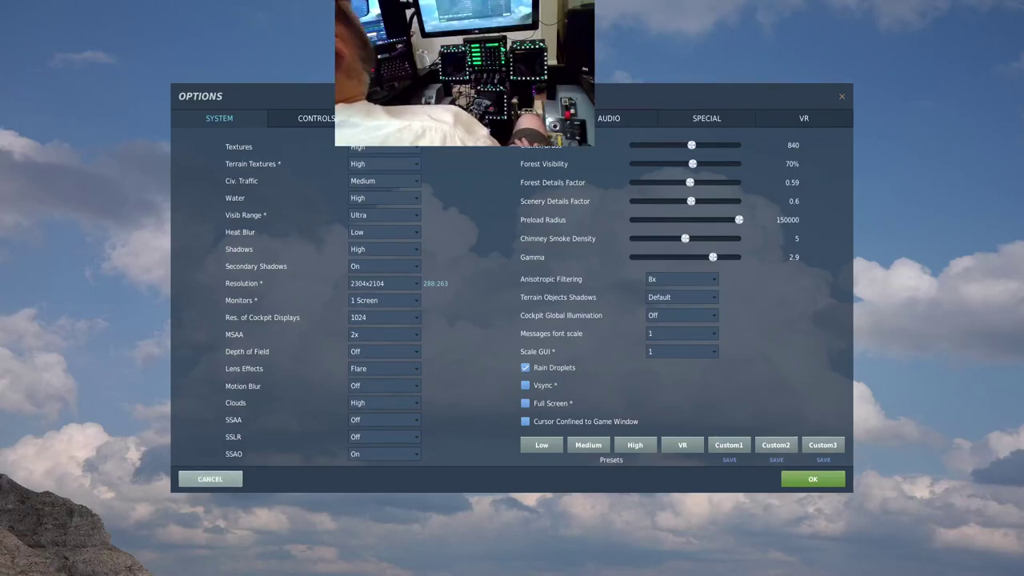
{"action": "key", "text": "super+e"}
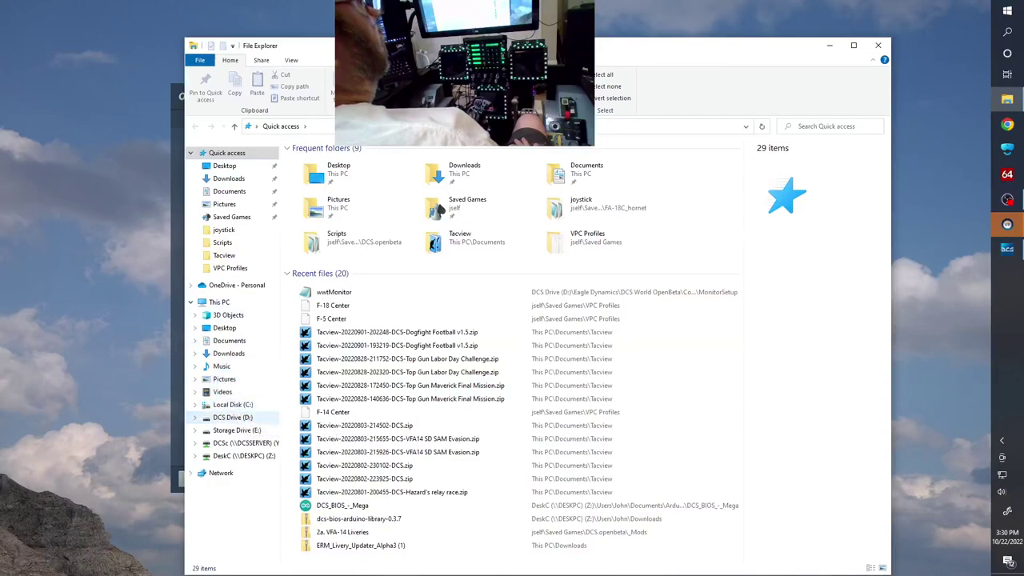
{"action": "left_click", "coordinate": [232, 416]}
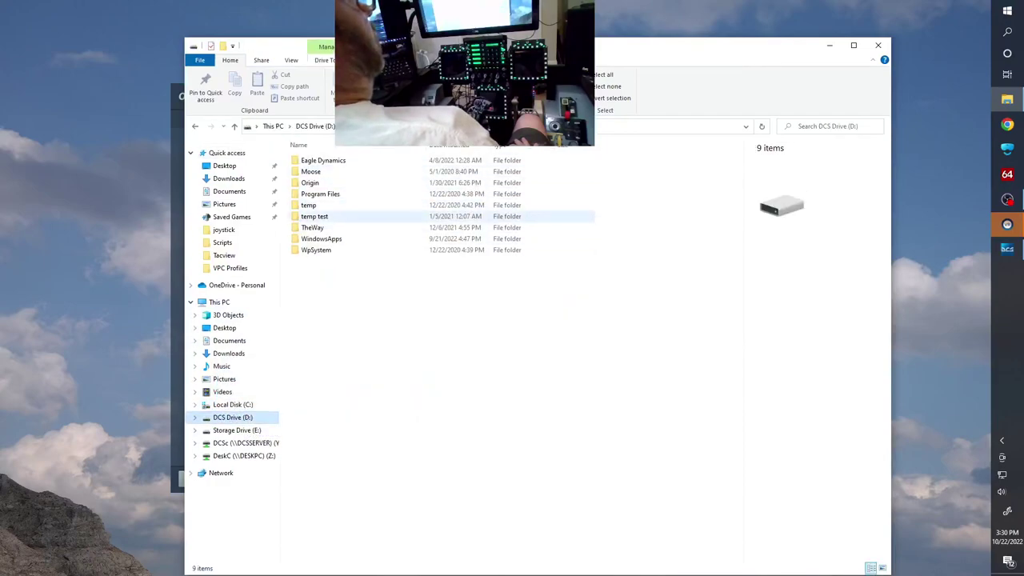
{"action": "double_click", "coordinate": [323, 160]}
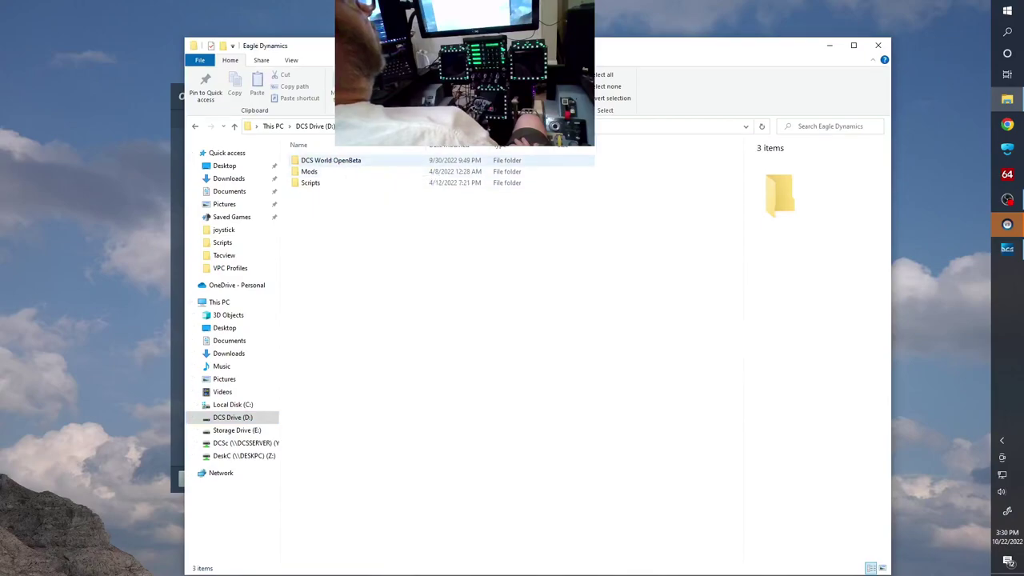
{"action": "double_click", "coordinate": [328, 161]}
{"action": "scroll", "coordinate": [448, 257], "scroll_direction": "down", "scroll_amount": 20}
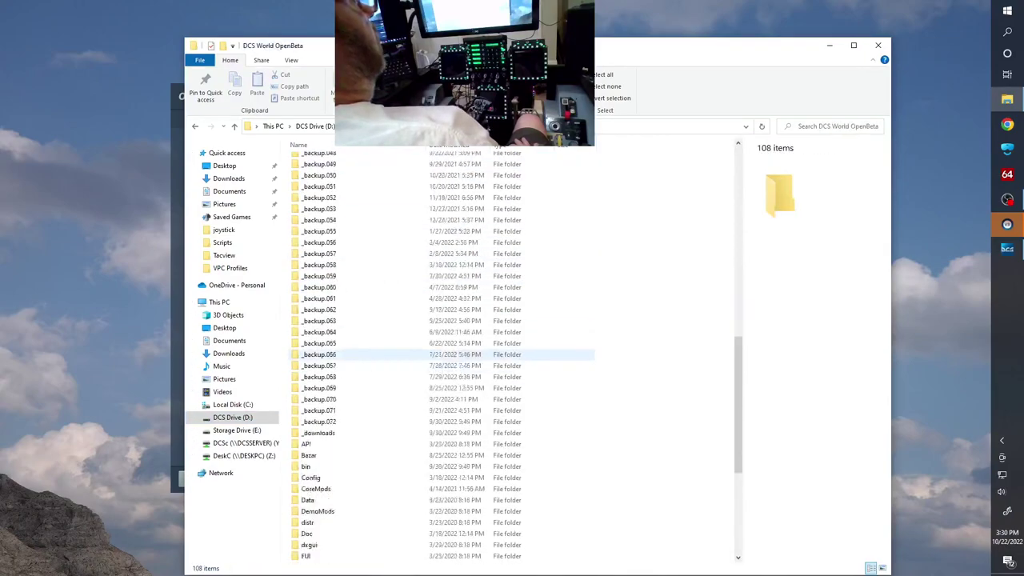
{"action": "double_click", "coordinate": [312, 242]}
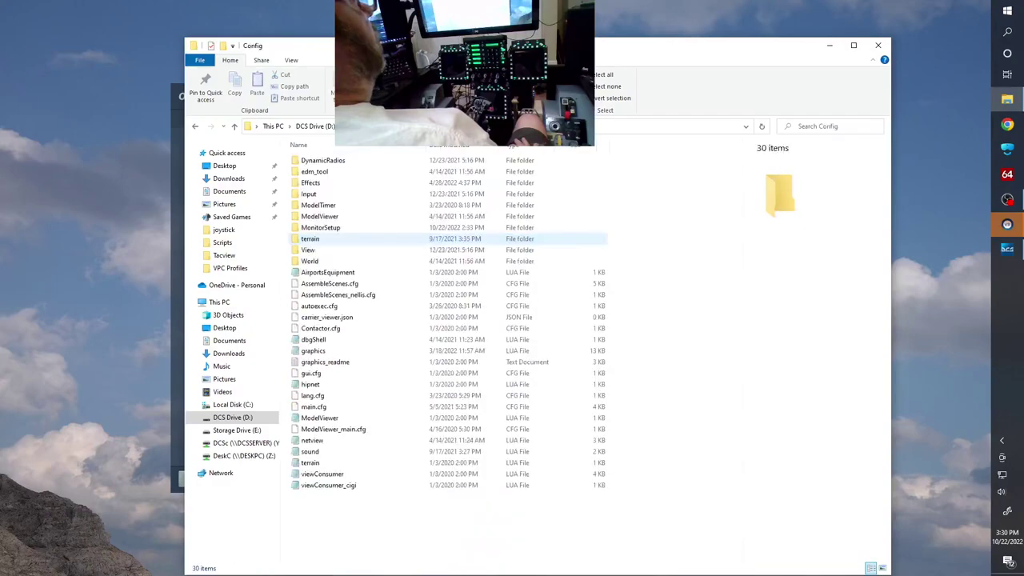
{"action": "double_click", "coordinate": [340, 227]}
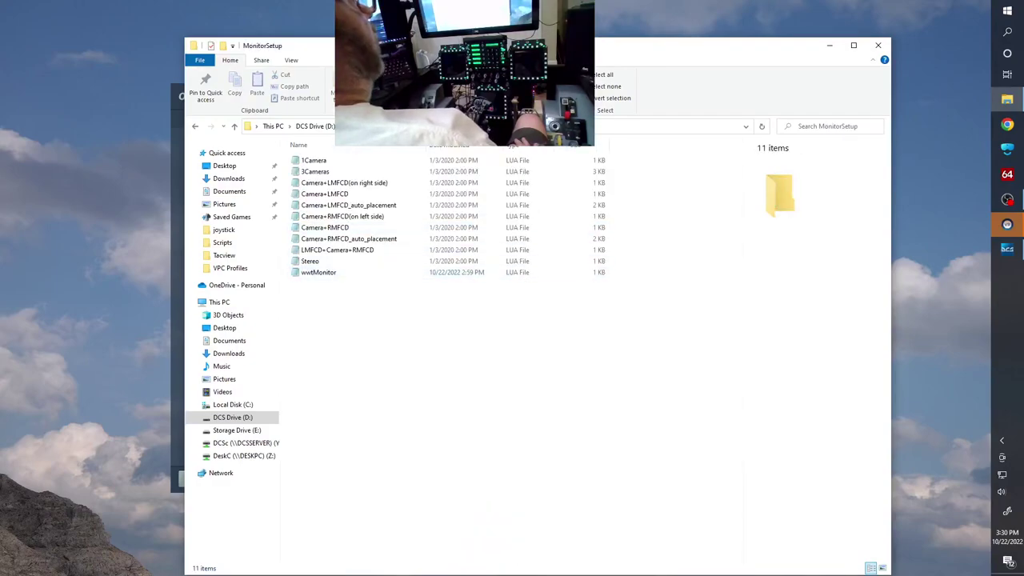
- Open the wwtMonitor file, examine the position and size of the Center viewport and the left, right and center MFCDs, and close it
{"action": "left_click", "coordinate": [319, 272]}
{"action": "key", "text": "Return"}
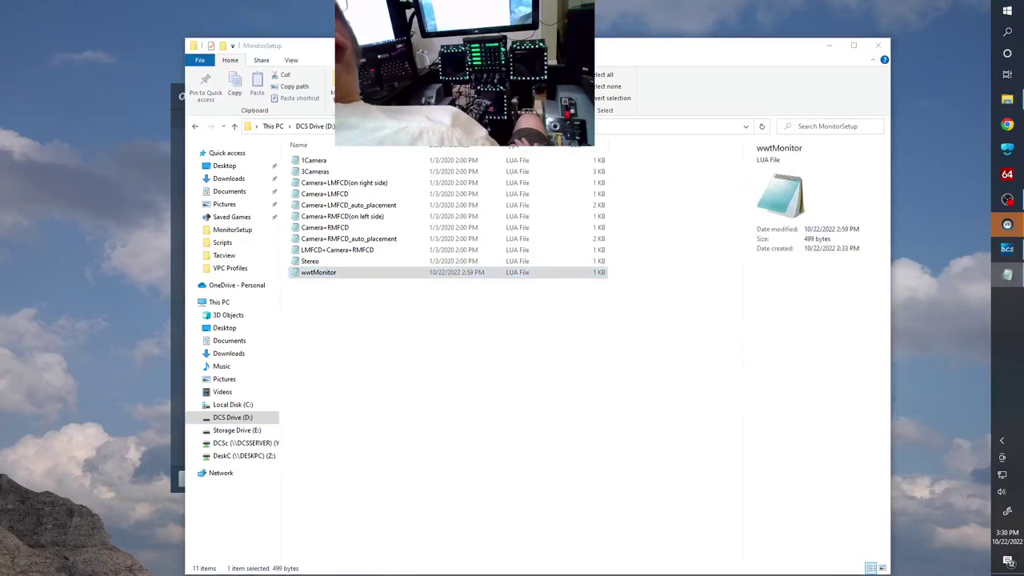
{"action": "scroll", "coordinate": [576, 272], "scroll_direction": "down", "scroll_amount": 2}
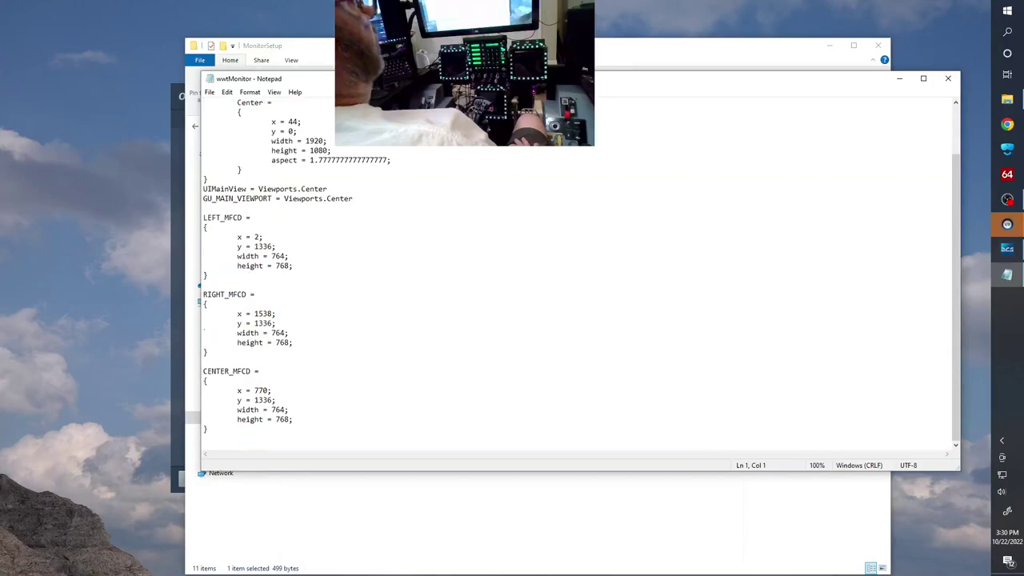
{"action": "scroll", "coordinate": [576, 272], "scroll_direction": "up", "scroll_amount": 2}
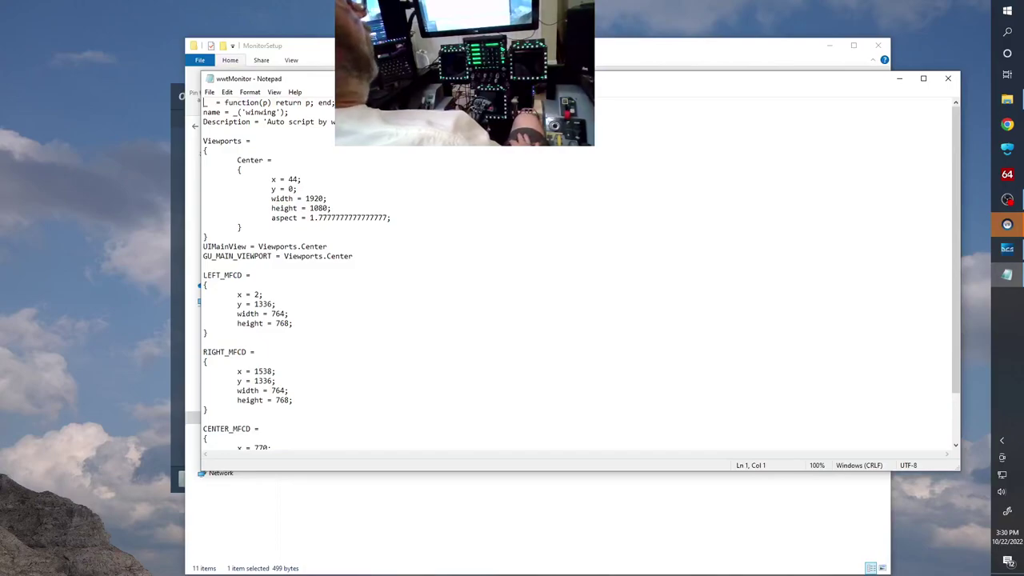
{"action": "key", "text": "alt+F4"}
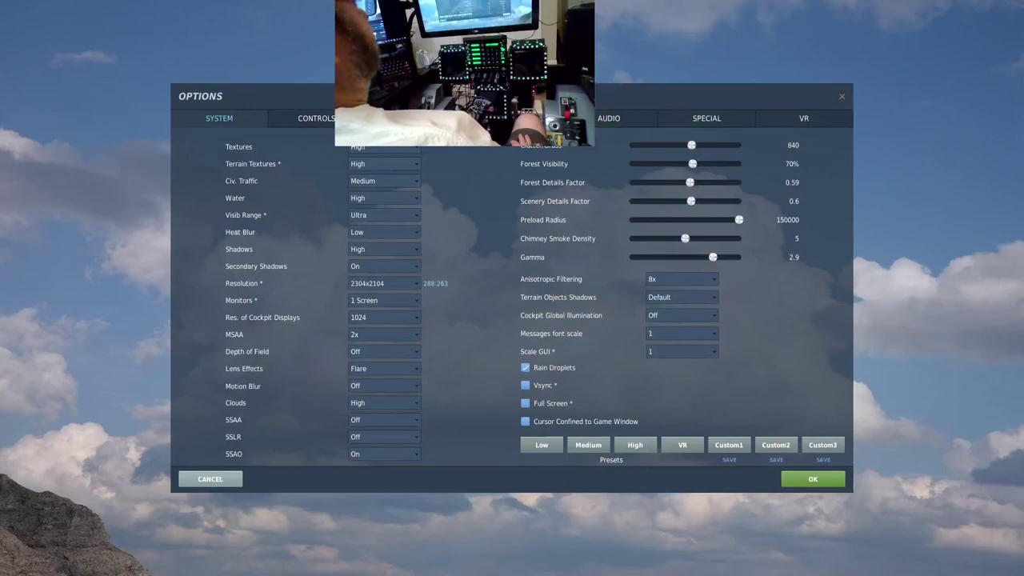
- Cancel the DCS options and fly the F/A-18C instant action mission Ready on the Ramp in Caucasus
{"action": "left_click", "coordinate": [210, 478]}
{"action": "left_click", "coordinate": [927, 182]}
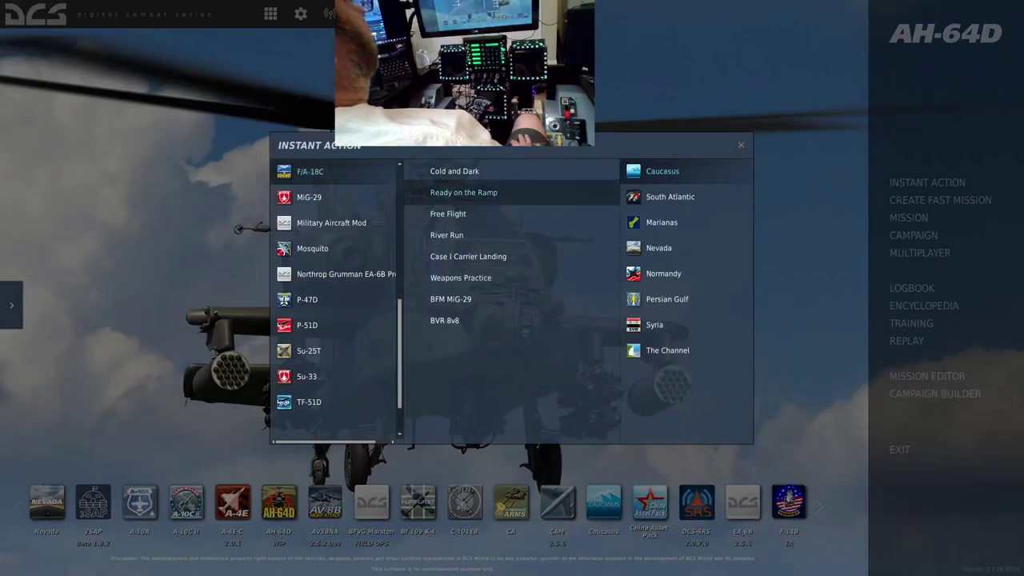
{"action": "key", "text": "Escape"}
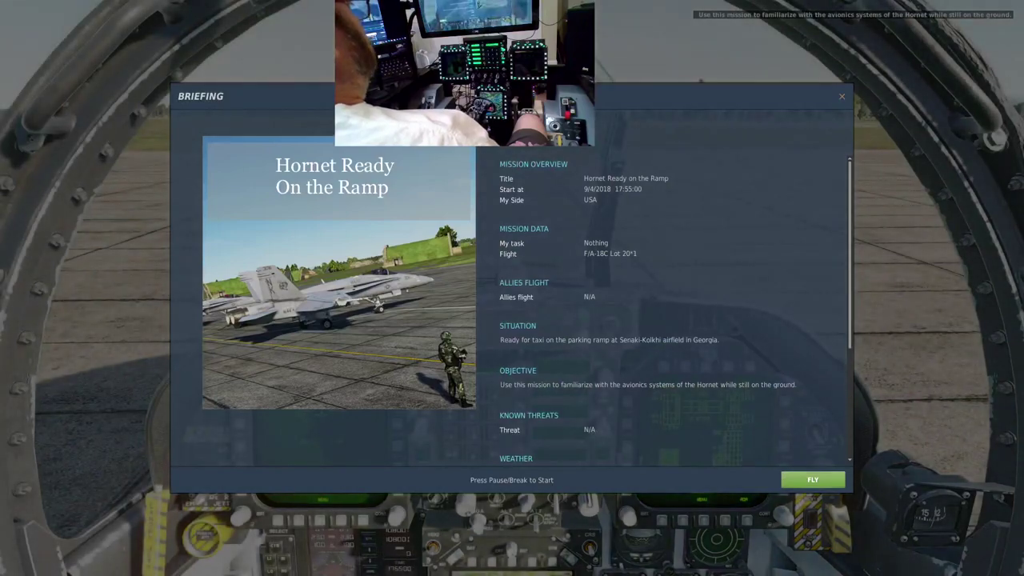
{"action": "left_click", "coordinate": [813, 479]}
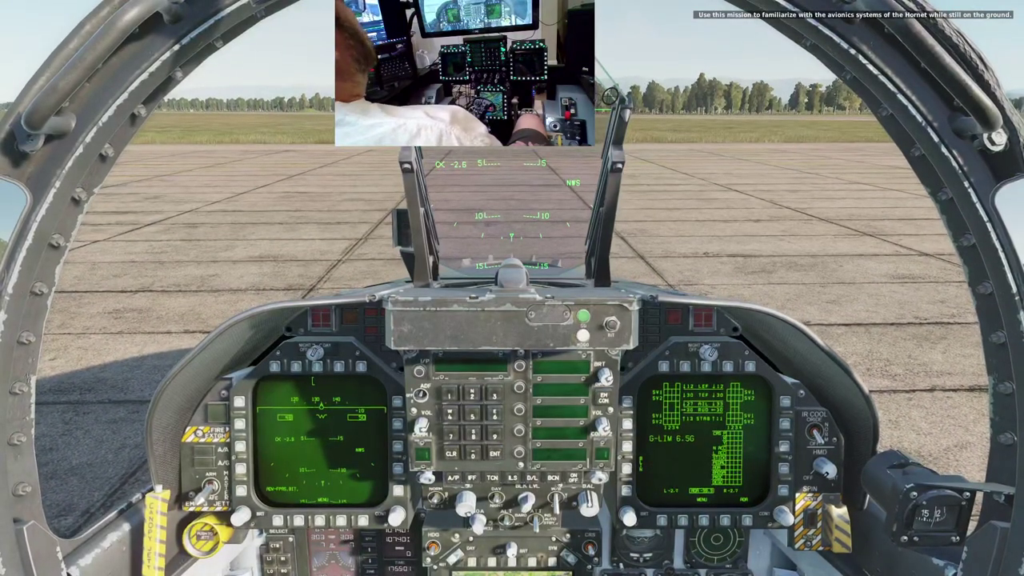